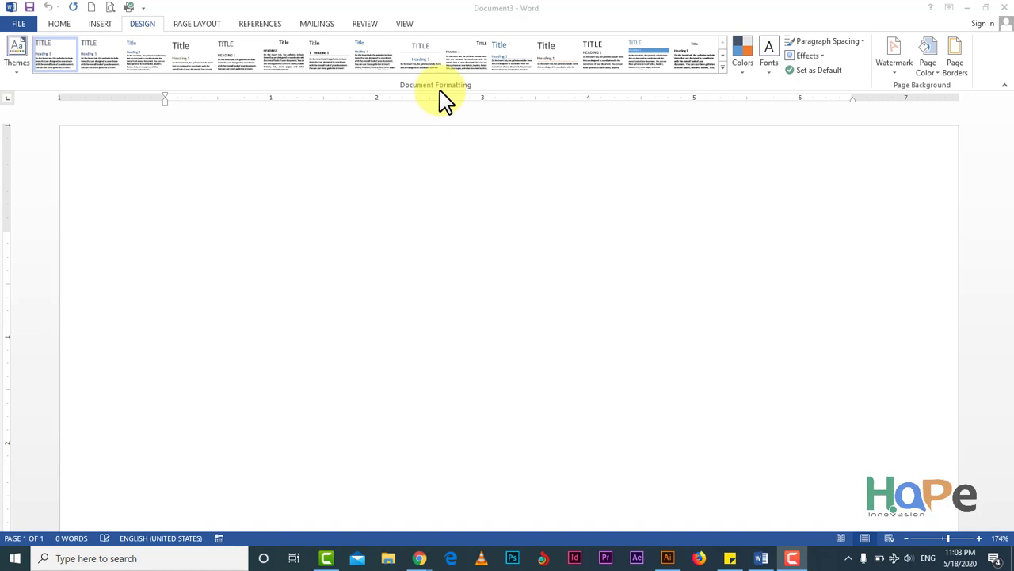
Step: Generate five paragraphs of sample text with =rand() and scroll back to the top
click(309, 218)
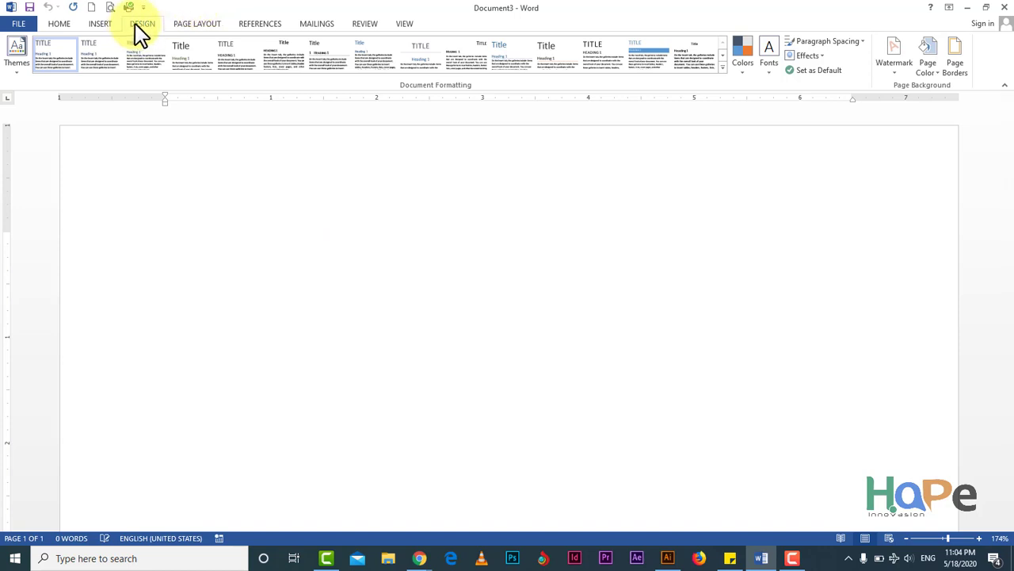
text(=)
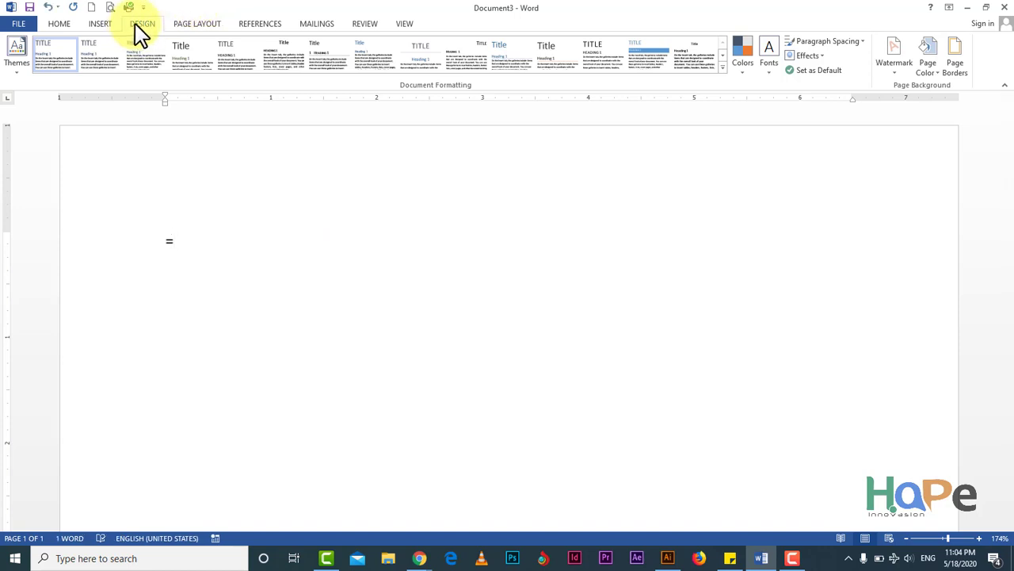
text(ra)
text(nd)
text(())
key(Return)
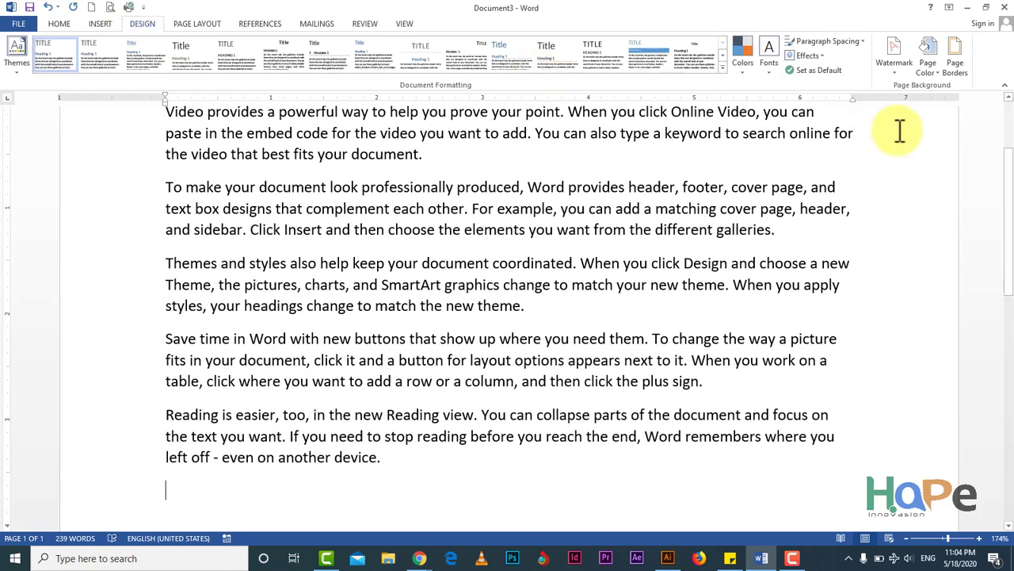
mouse_move(1009, 283)
mouse_down()
mouse_move(1011, 247)
mouse_move(1010, 271)
mouse_up()
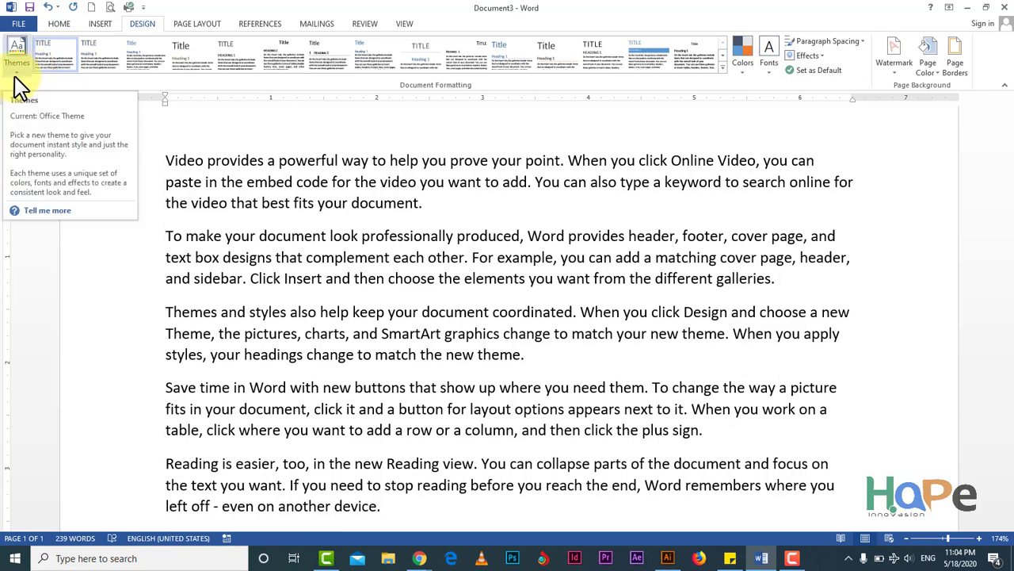
click(20, 86)
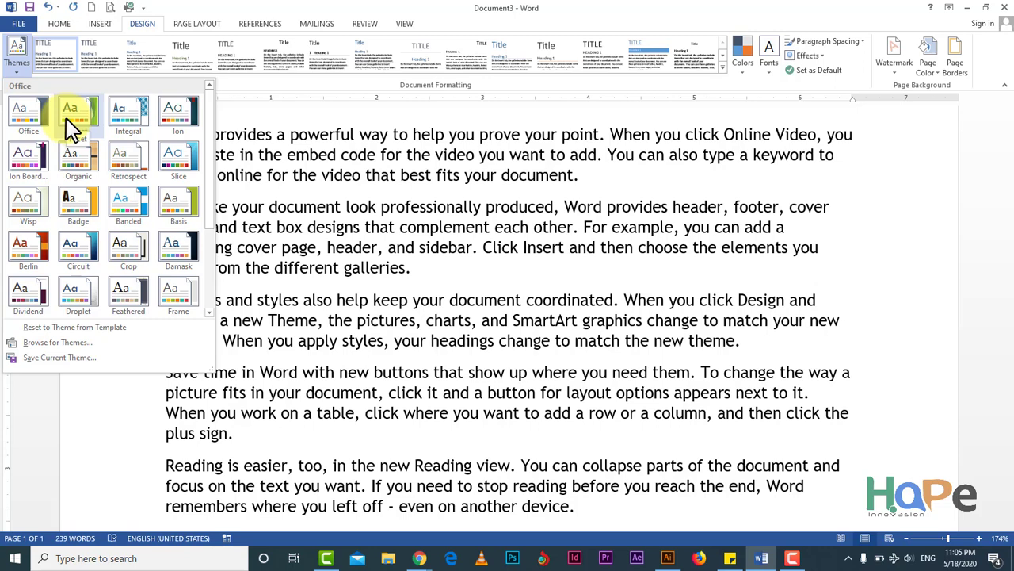
click(349, 10)
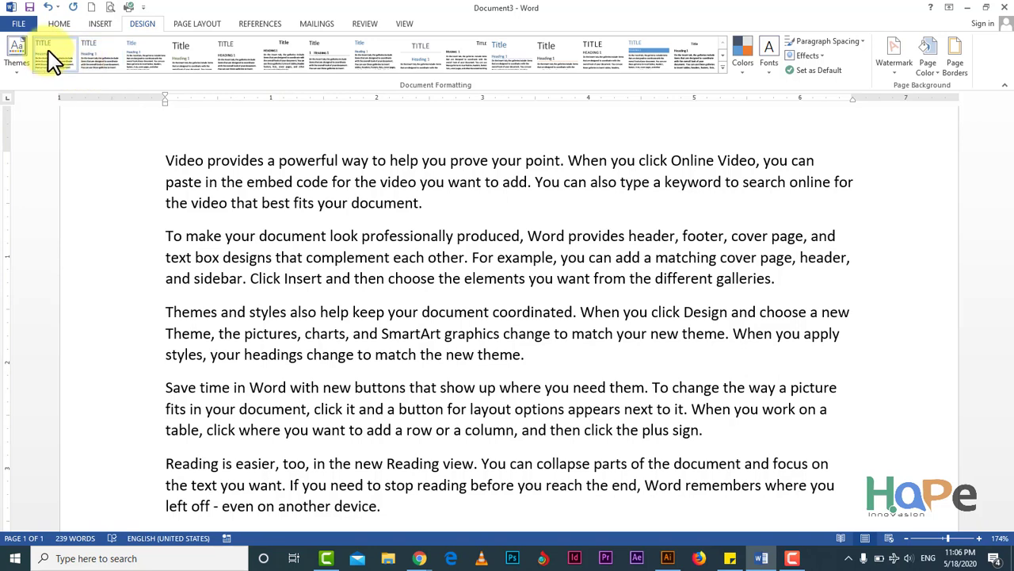
Step: Apply the second style set from Document Formatting and browse the full style set gallery
click(115, 61)
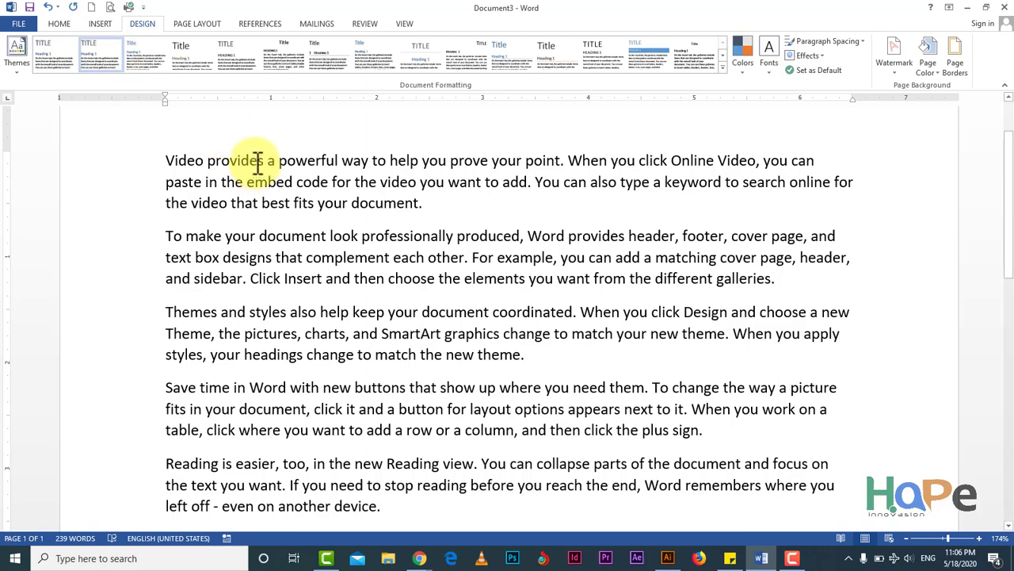
click(723, 68)
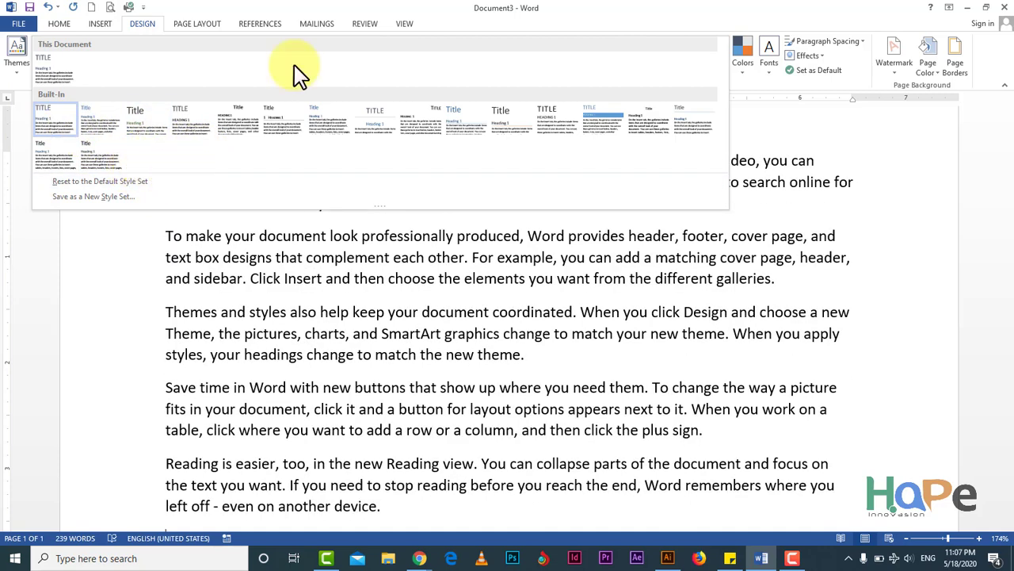
click(572, 17)
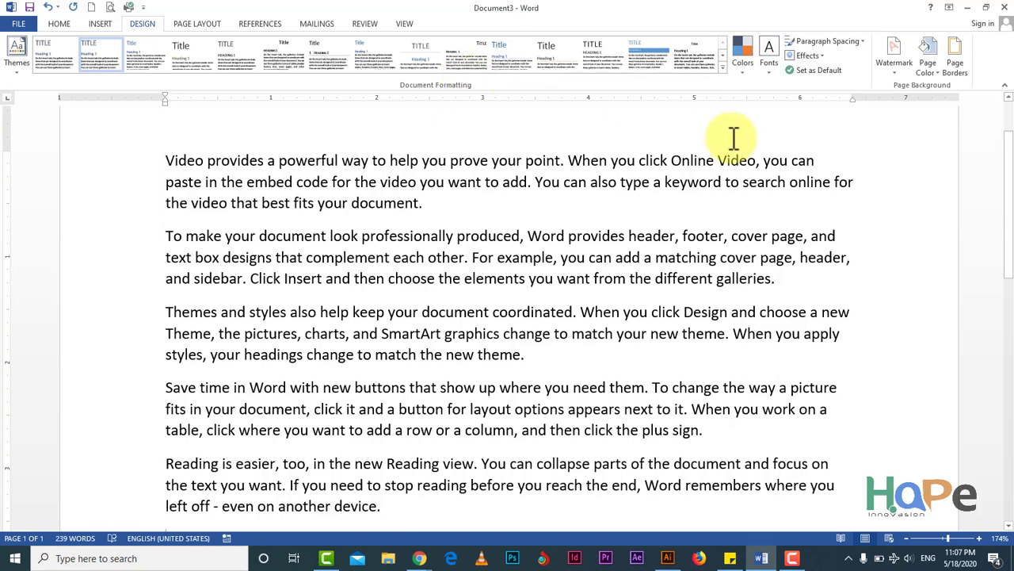
click(747, 75)
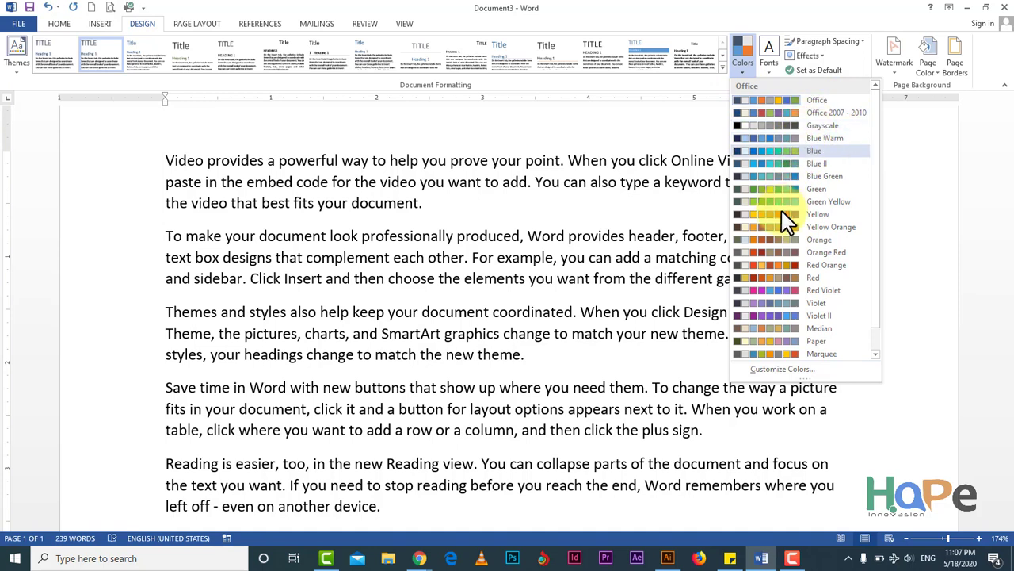
click(749, 10)
click(768, 62)
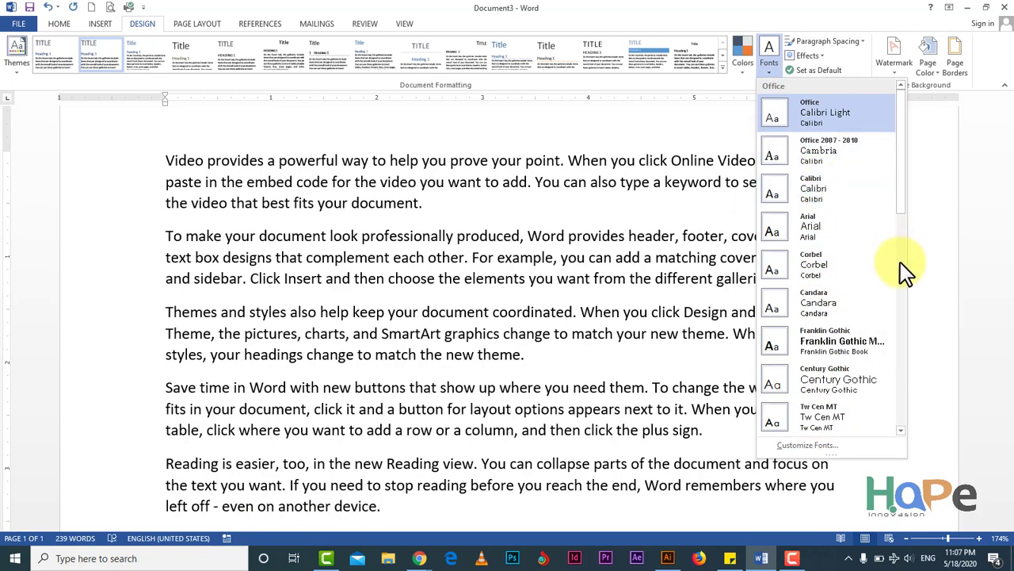
click(901, 270)
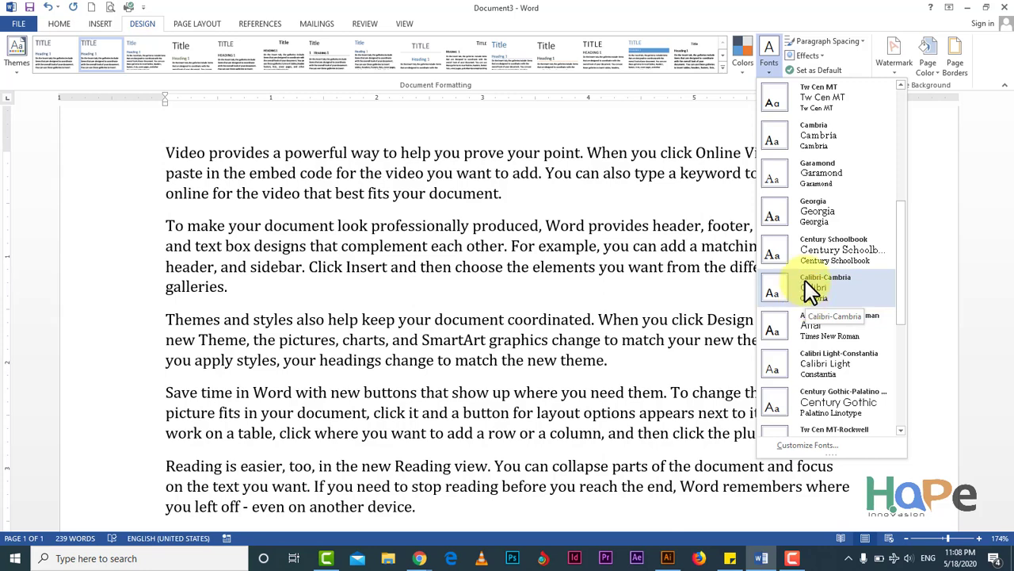
click(805, 11)
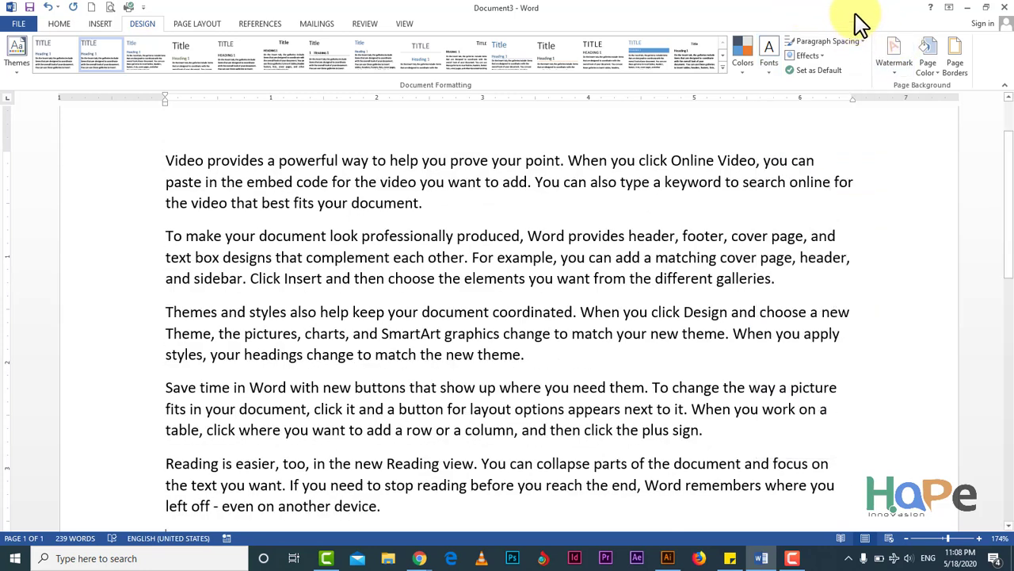
click(861, 43)
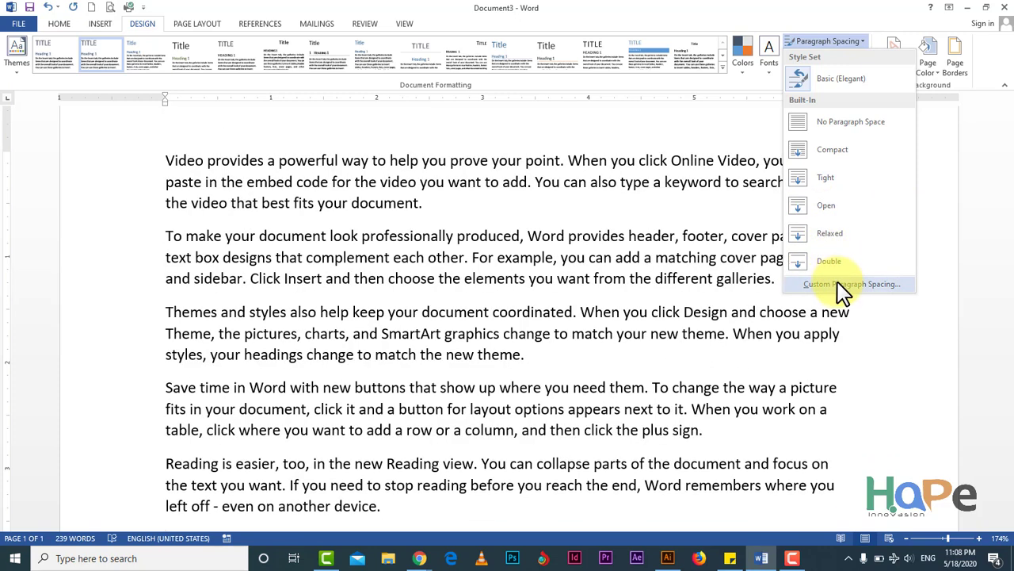
click(837, 283)
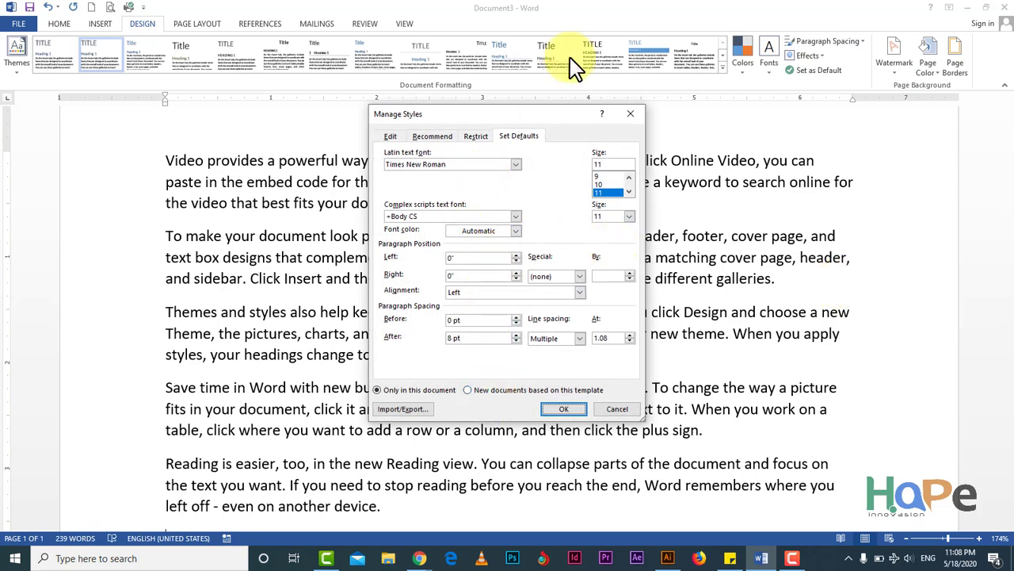
click(631, 114)
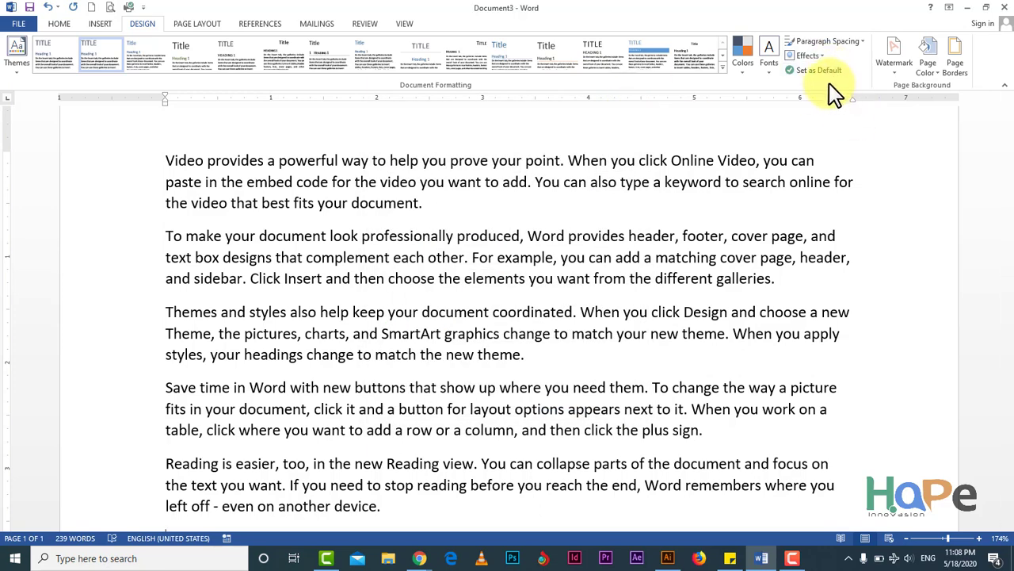
Step: Add an empty line after 'galleries.' at the end of the second paragraph
click(822, 57)
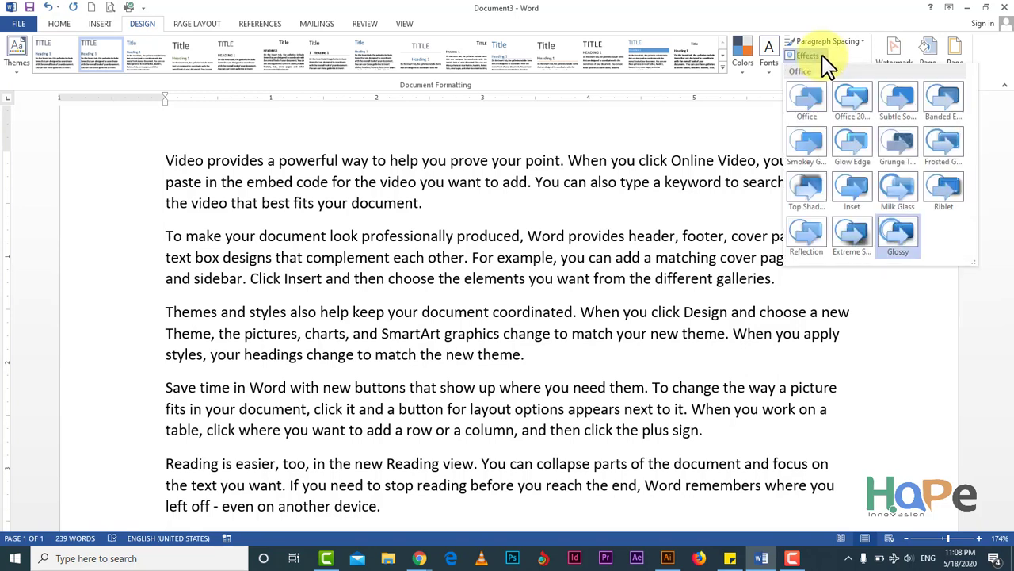
click(781, 283)
key(Return)
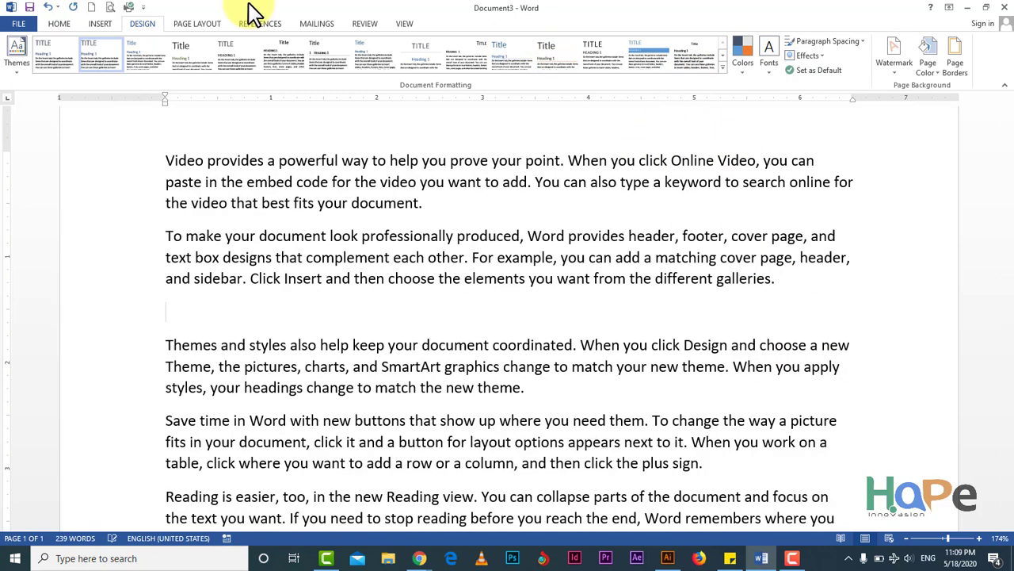
Step: Draw a rectangle shape on the new blank line
click(103, 29)
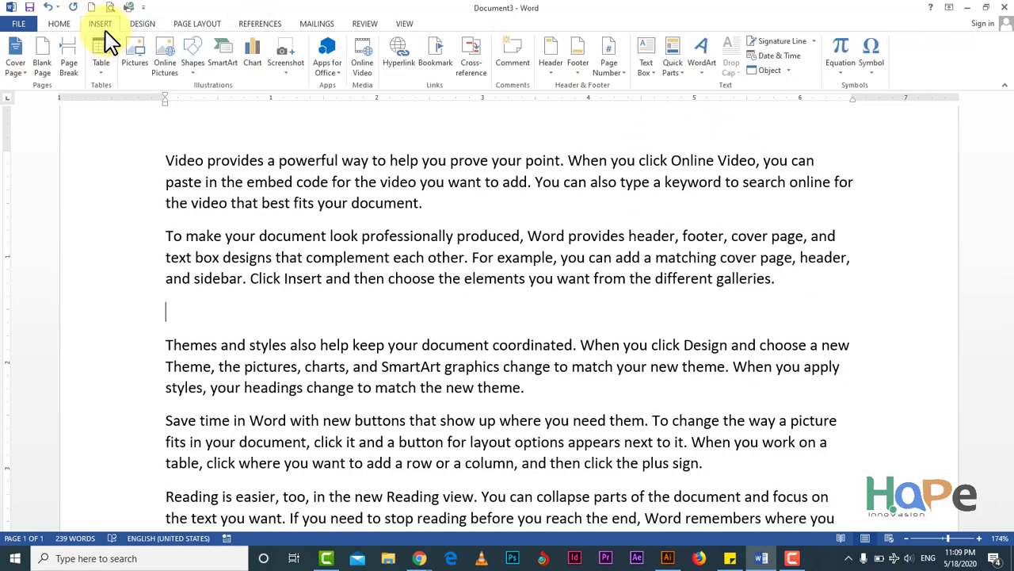
click(197, 76)
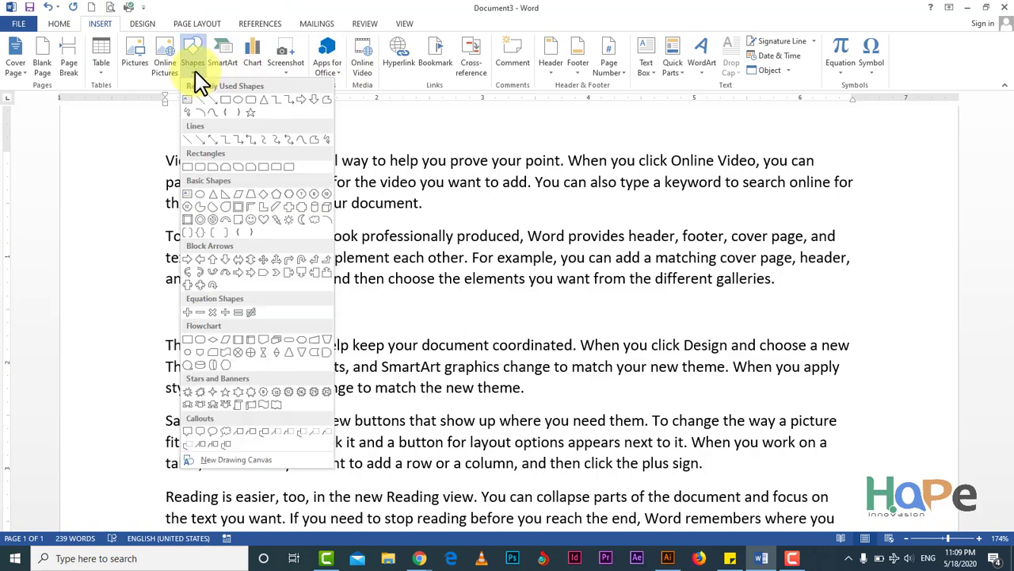
click(210, 166)
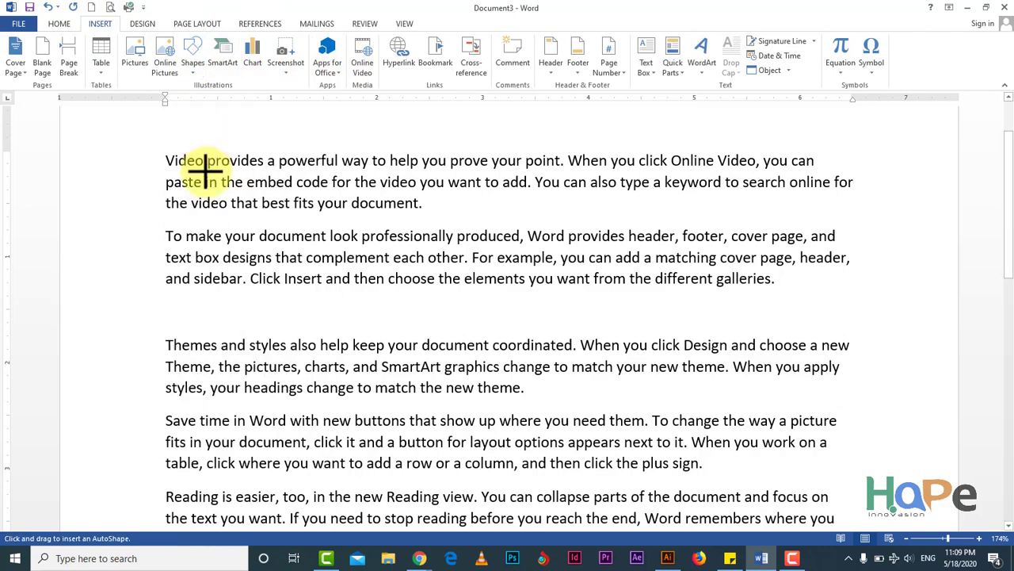
drag(220, 288, 312, 332)
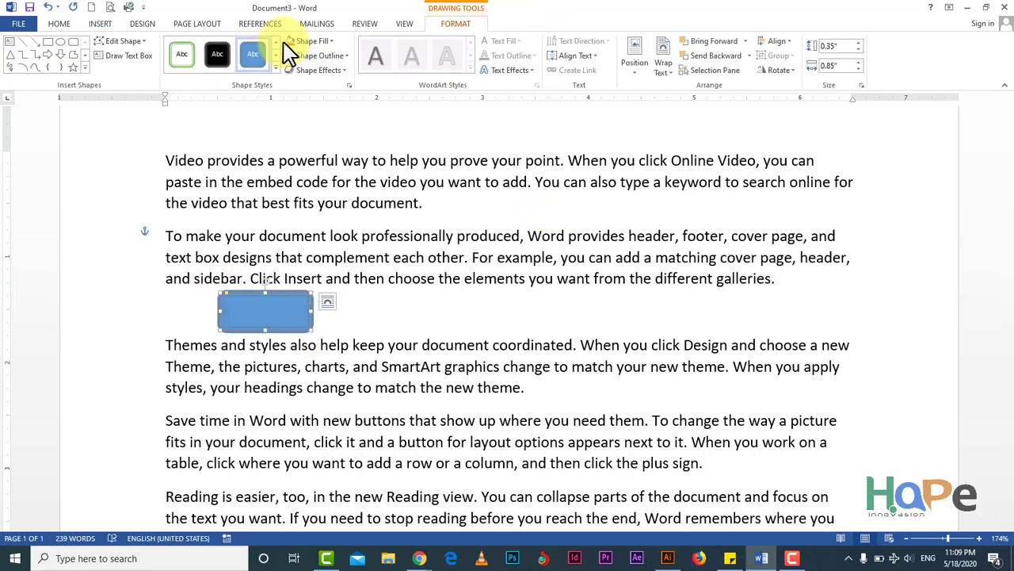
Step: Apply the Glossy theme effects from the Design tab's Effects gallery
click(143, 23)
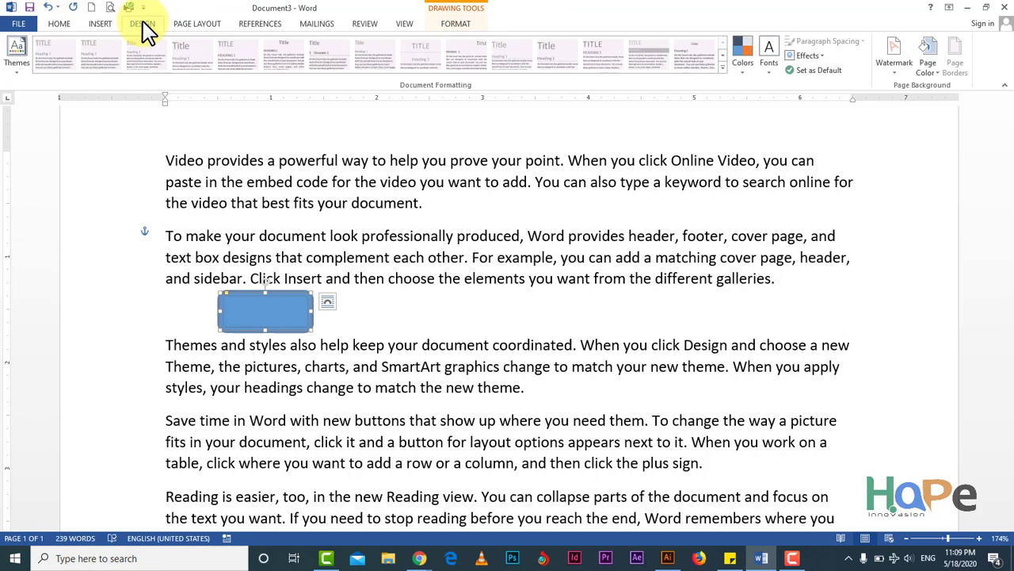
click(817, 59)
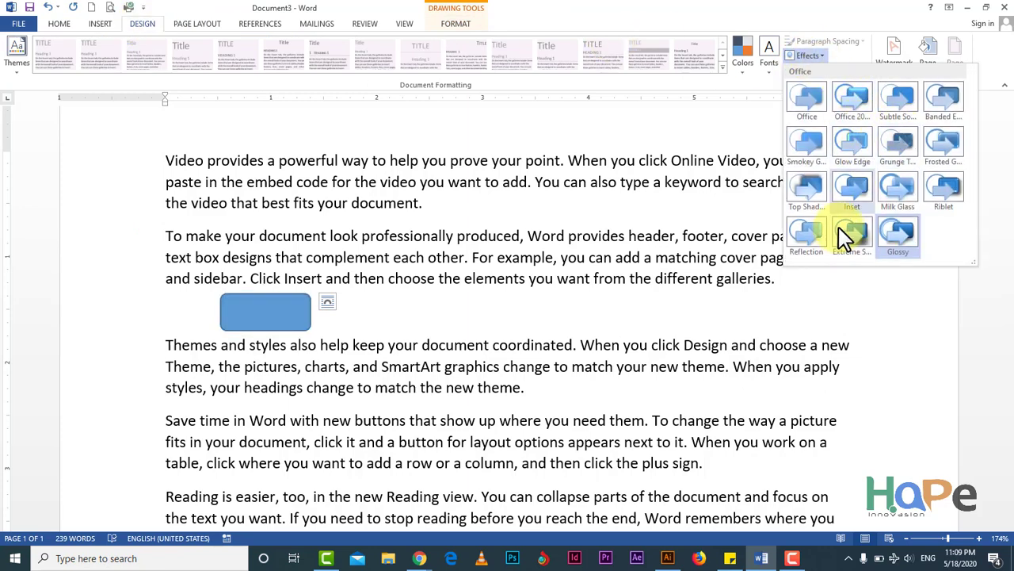
click(898, 238)
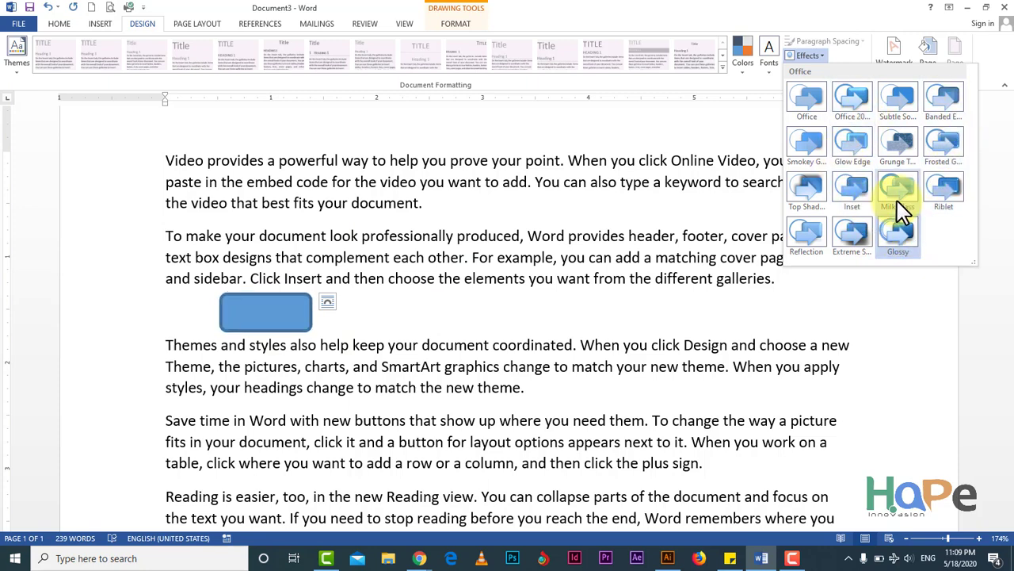
click(822, 11)
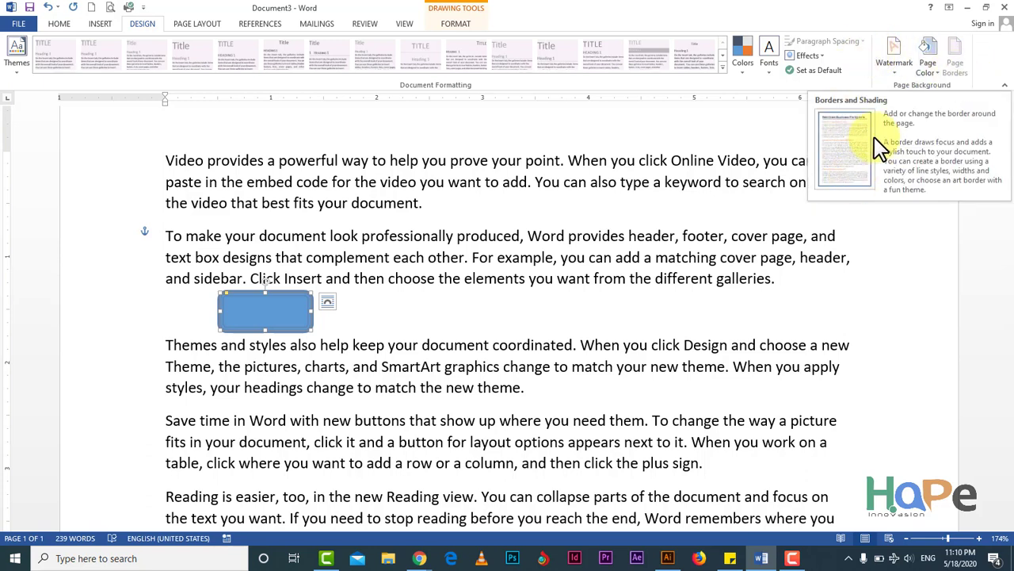
Step: Add the CONFIDENTIAL 1 watermark and scroll down the page to check it
click(895, 72)
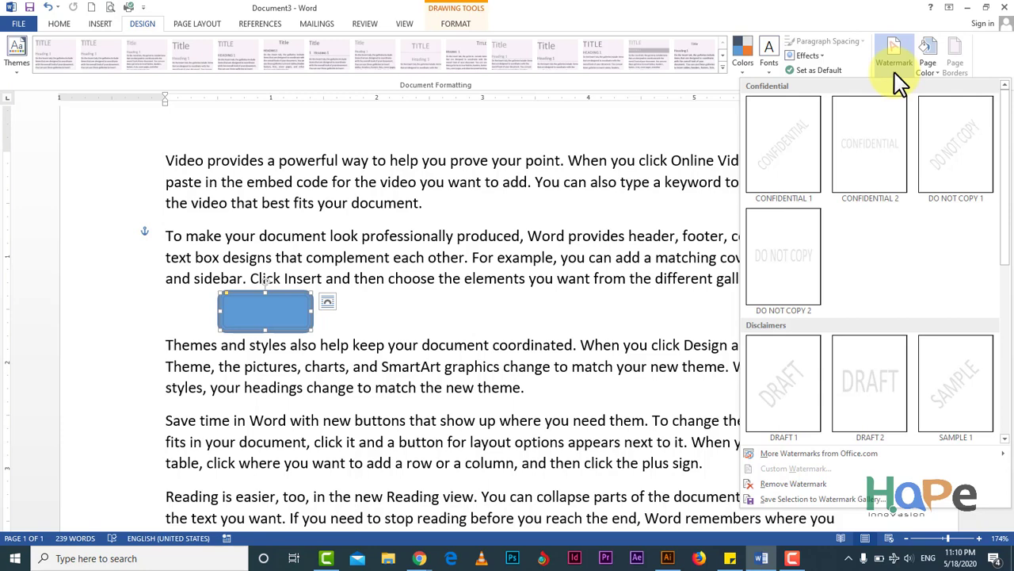
click(806, 127)
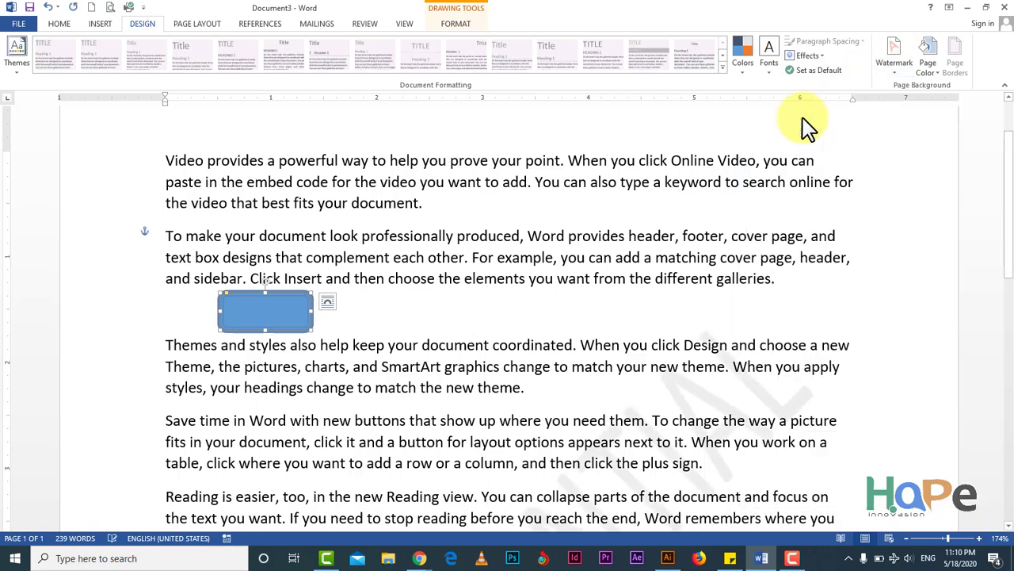
drag(1008, 197, 1010, 301)
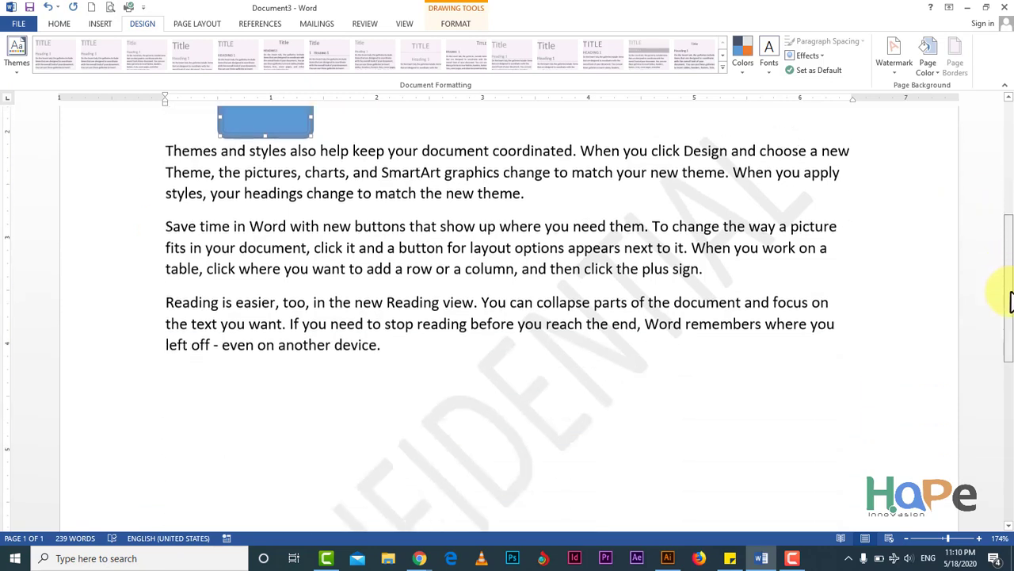
scroll(1010, 301, down, 3)
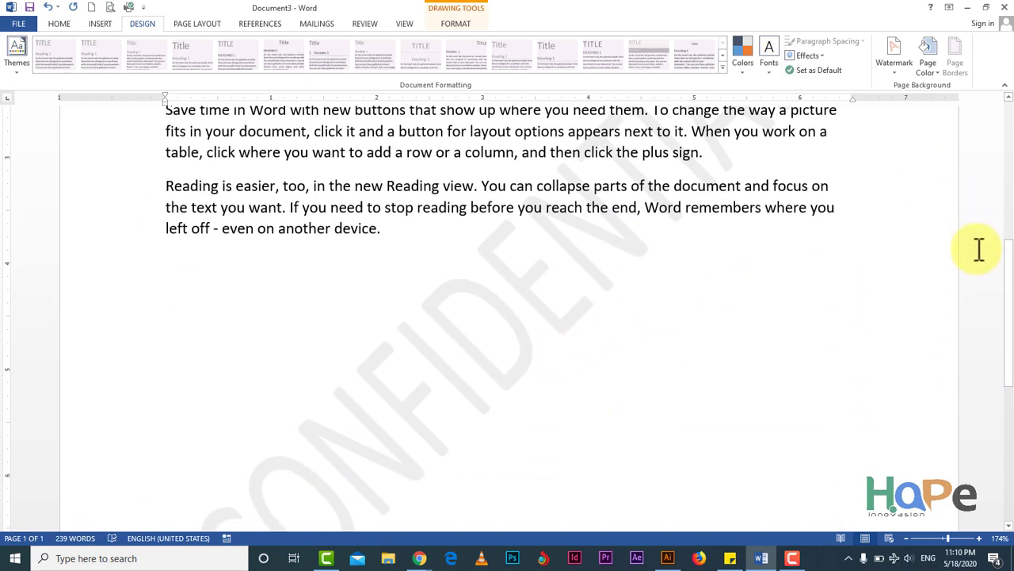
drag(1007, 294, 1007, 160)
Step: Switch the watermark to DO NOT COPY 1, then remove the watermark entirely
click(902, 77)
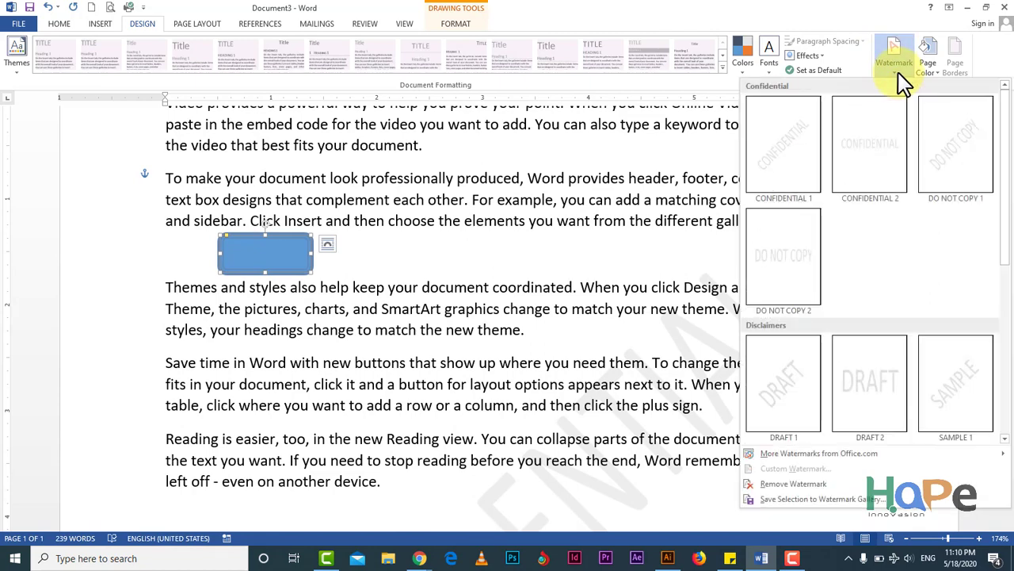
click(963, 163)
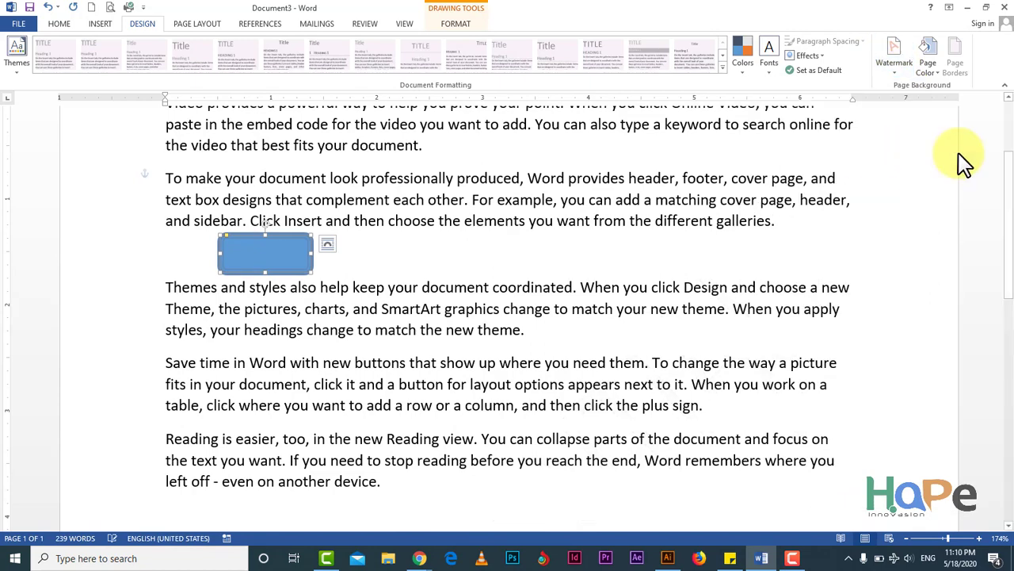
click(892, 73)
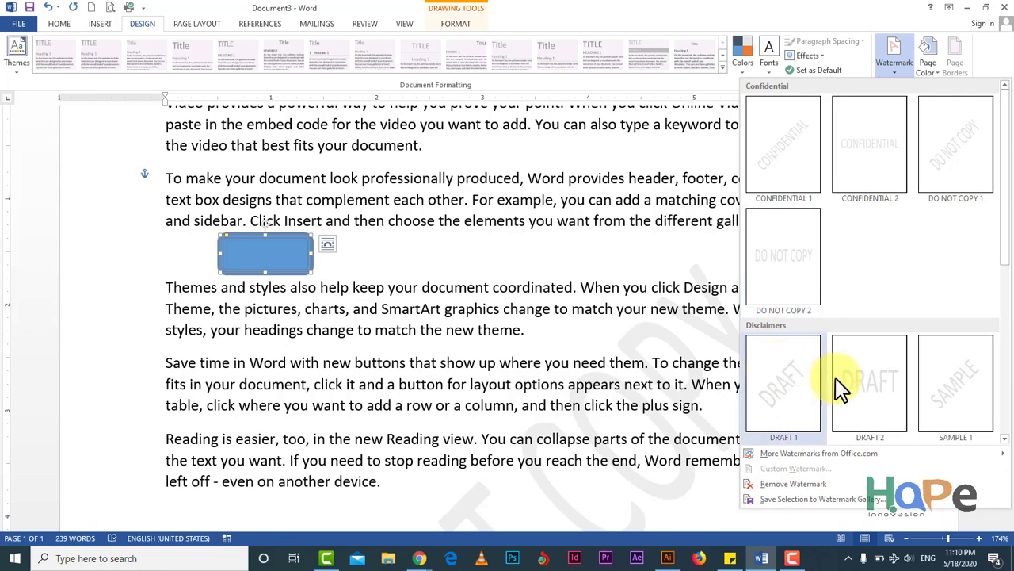
drag(1007, 252, 1007, 310)
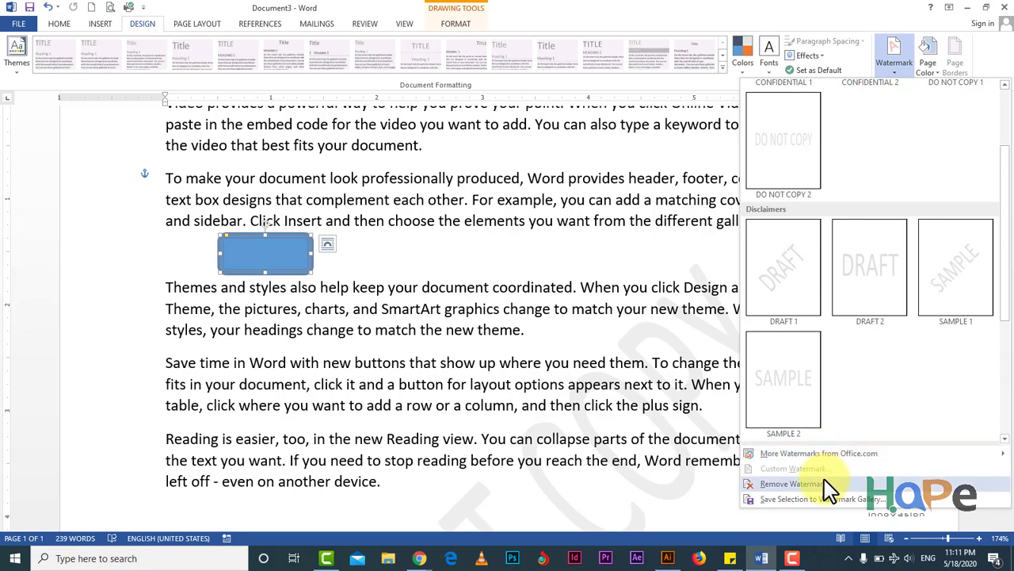
click(828, 485)
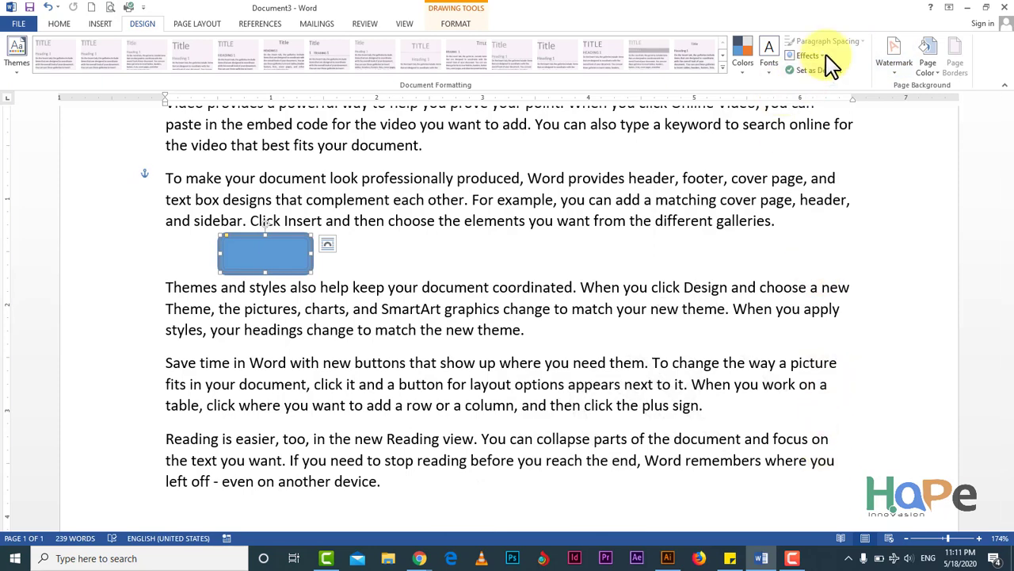
click(900, 75)
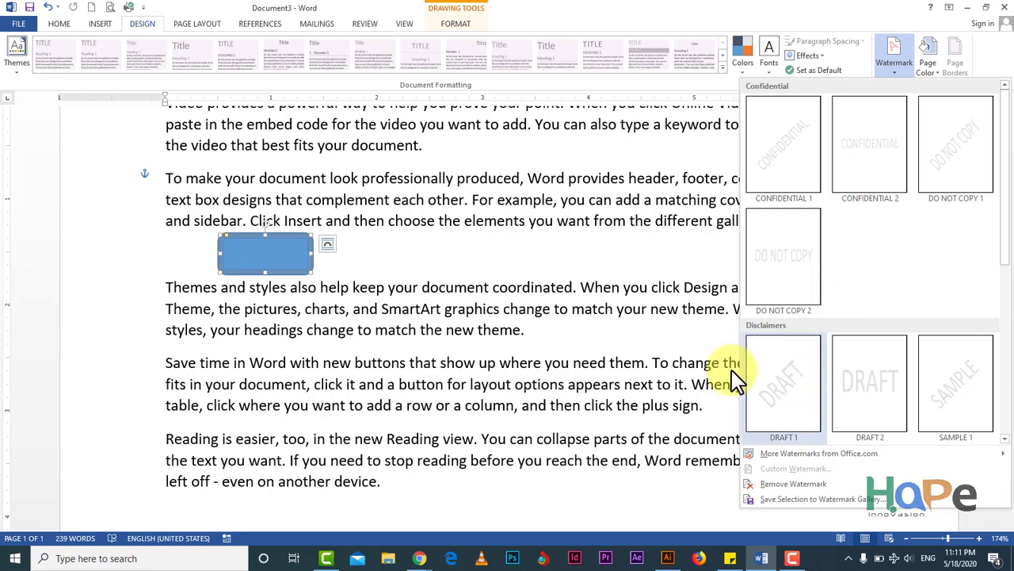
click(678, 382)
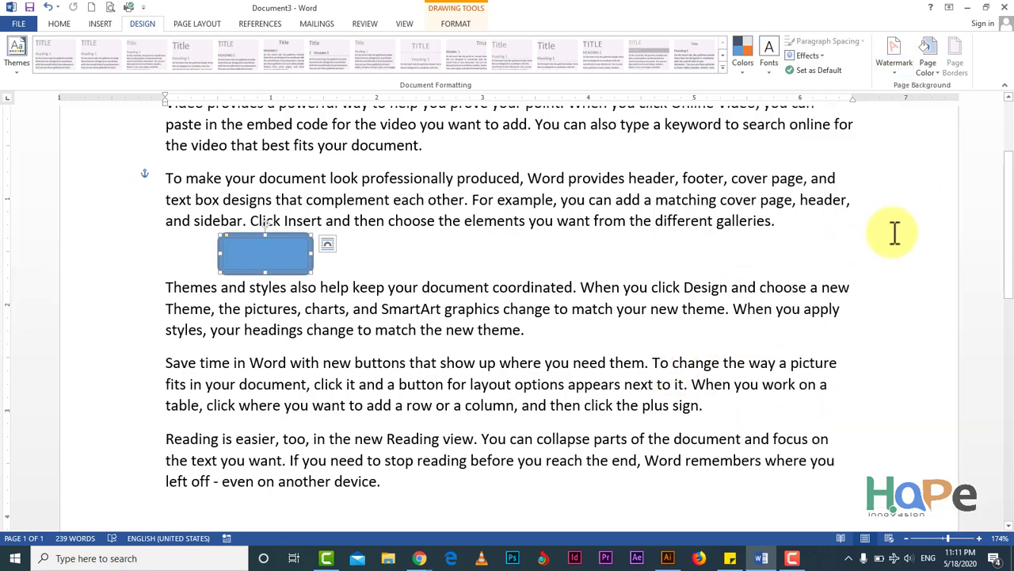
click(684, 257)
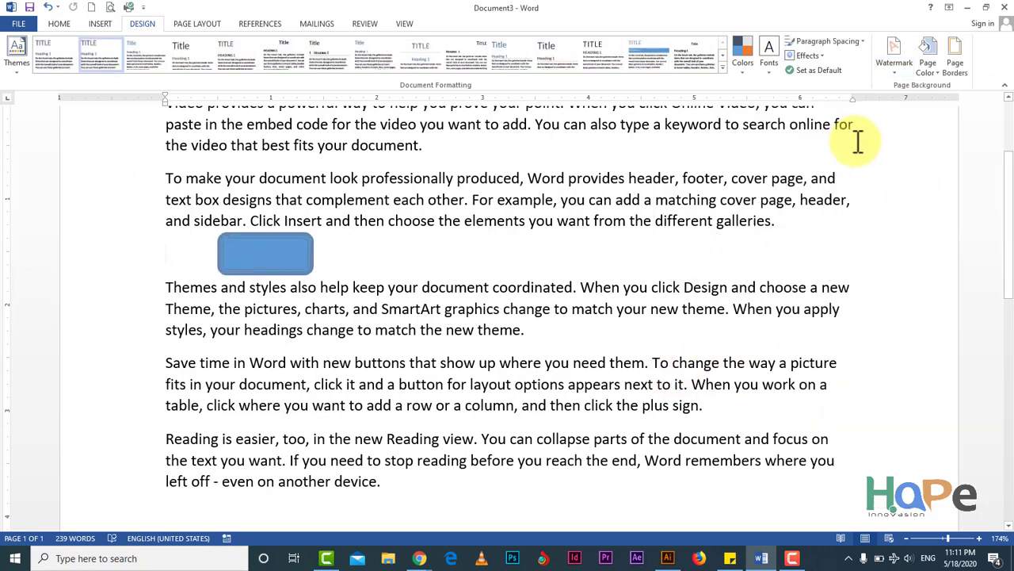
Step: Start a custom text watermark and preview the default ASAP text on the page
click(895, 67)
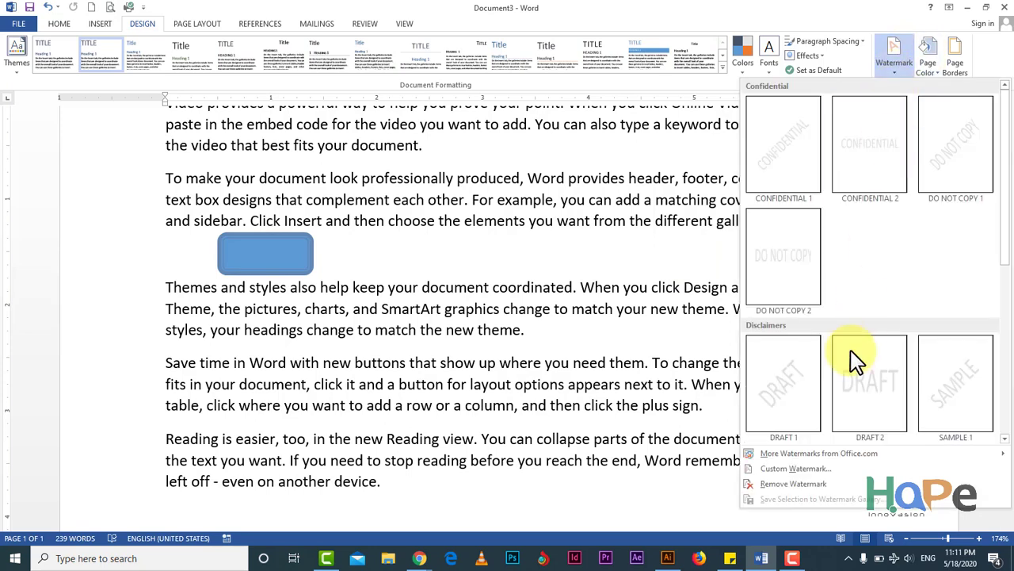
click(808, 469)
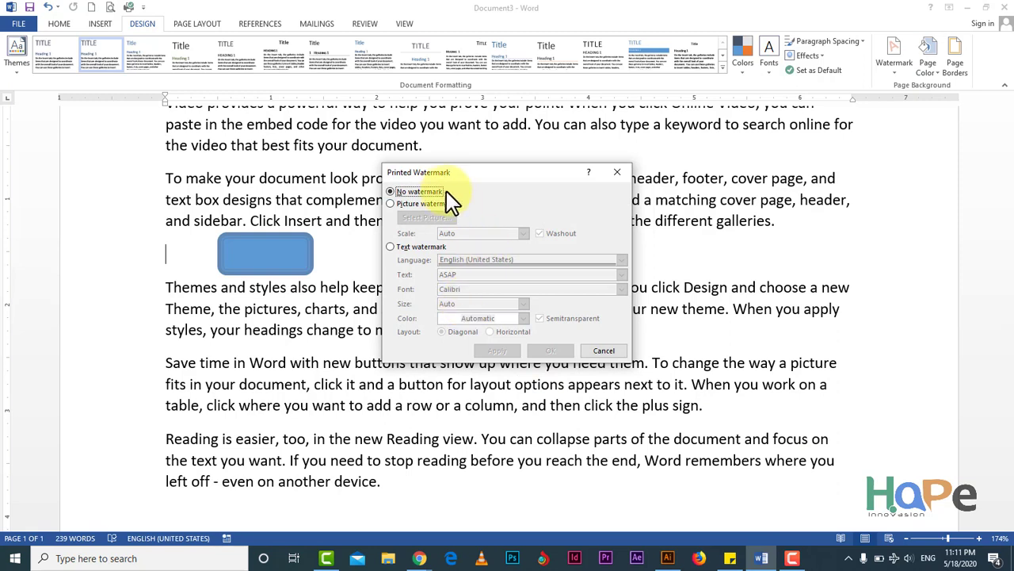
click(391, 246)
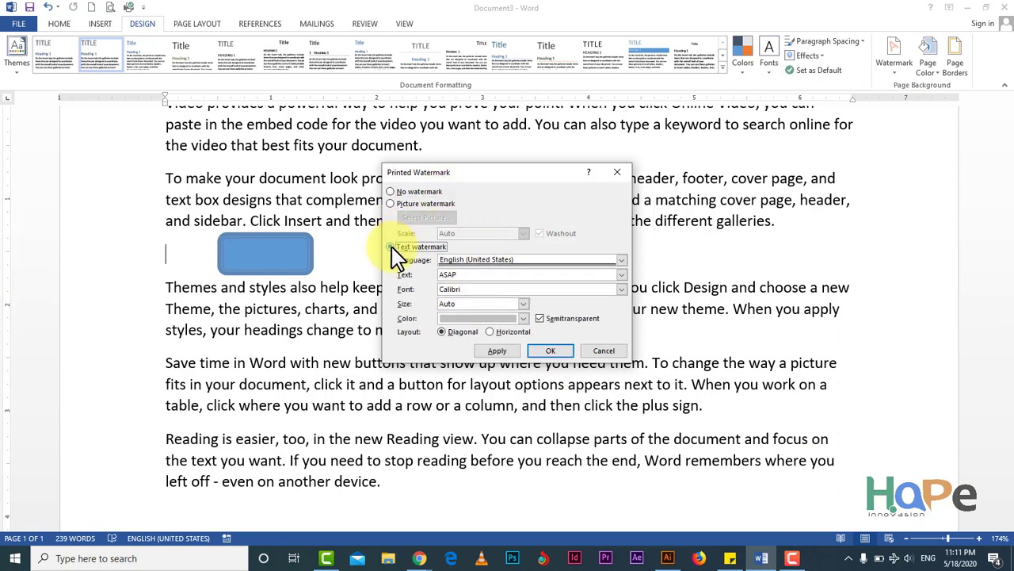
click(488, 275)
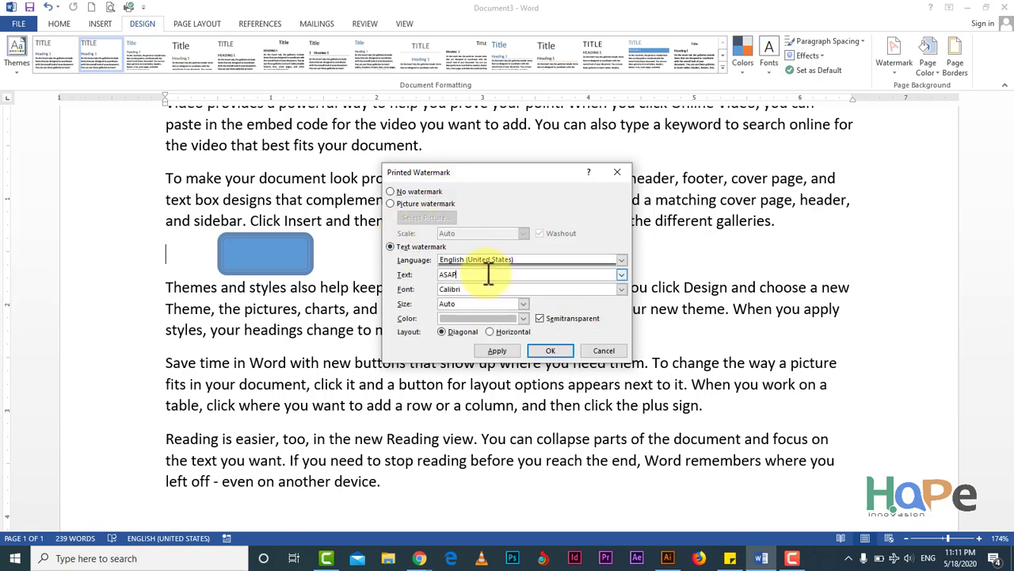
double_click(450, 274)
click(498, 350)
Step: Replace the text with 'hope innovasion' and apply it as a semitransparent diagonal watermark
click(466, 273)
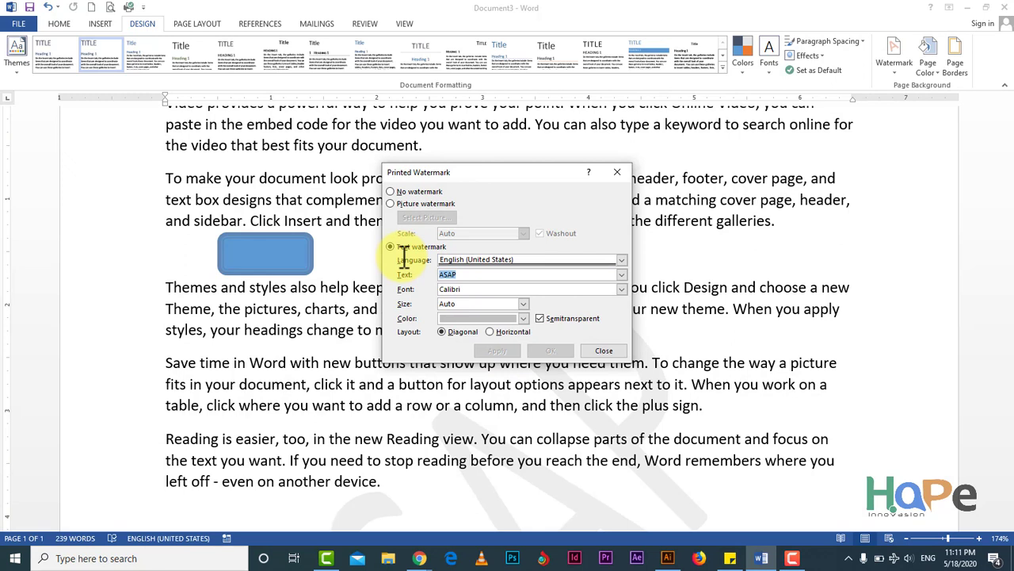
text(hope)
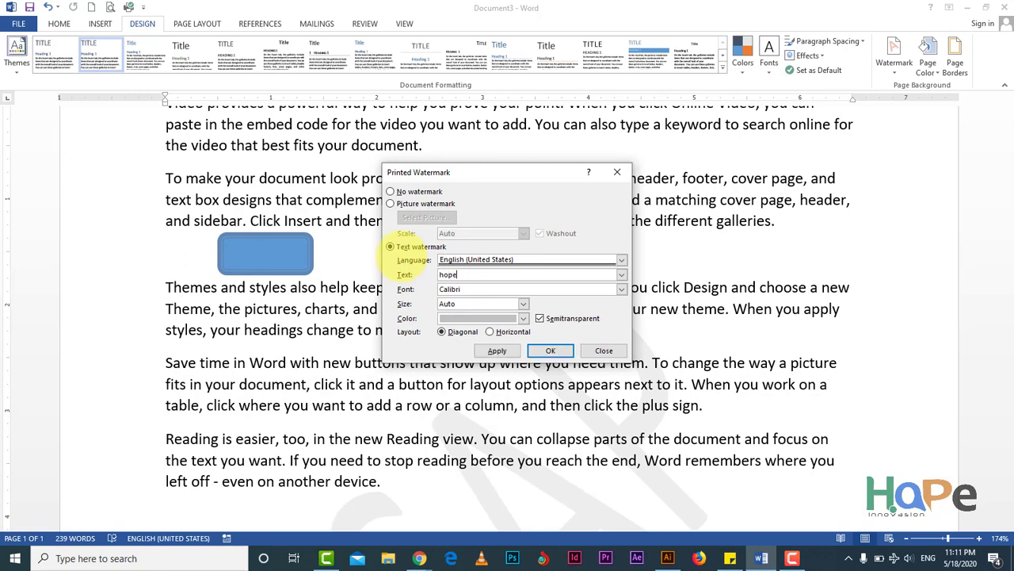
text( in)
text(nova)
text(sion)
click(511, 355)
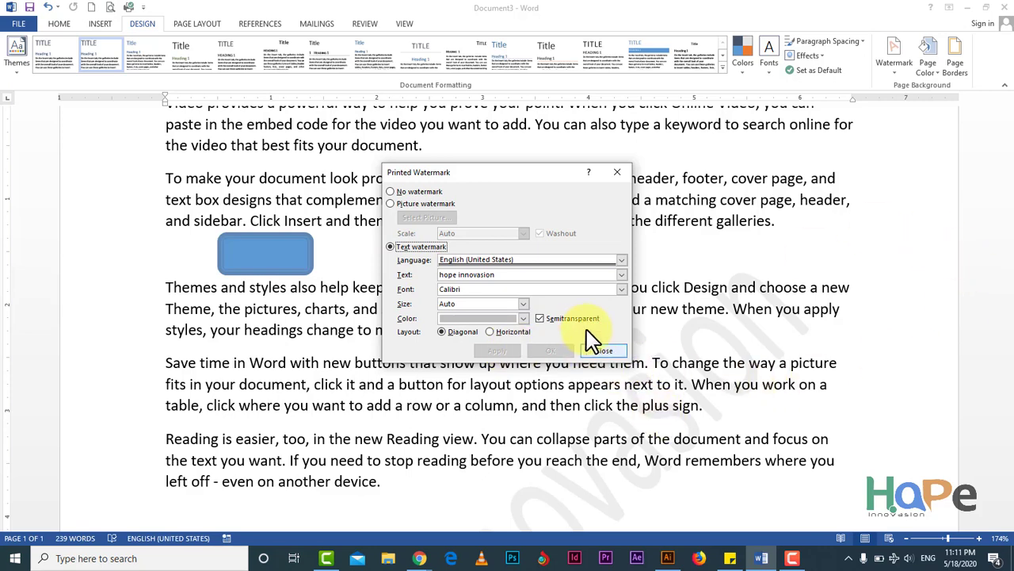
click(604, 351)
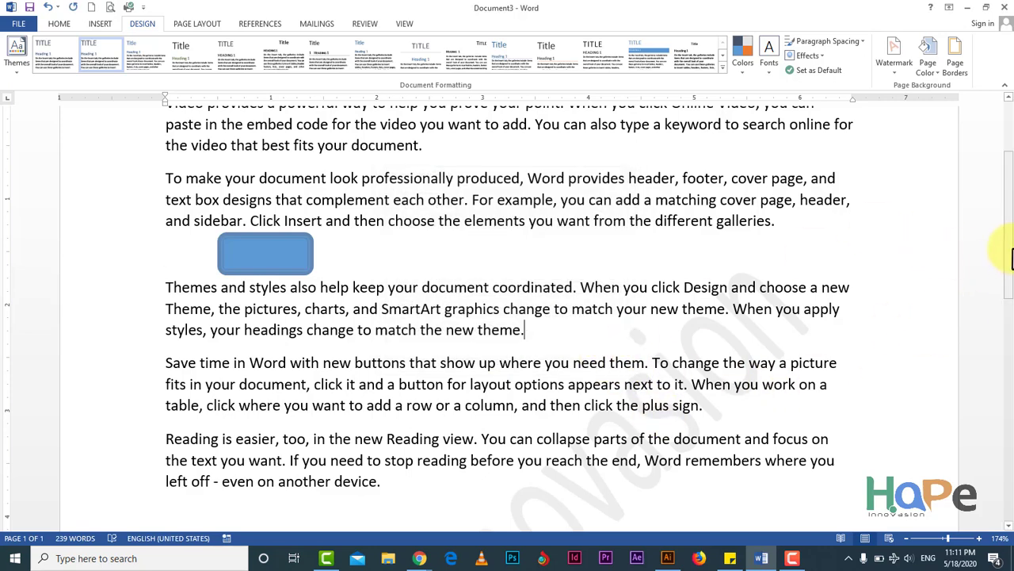
mouse_move(1006, 254)
mouse_down()
mouse_move(1005, 381)
mouse_move(983, 213)
mouse_up()
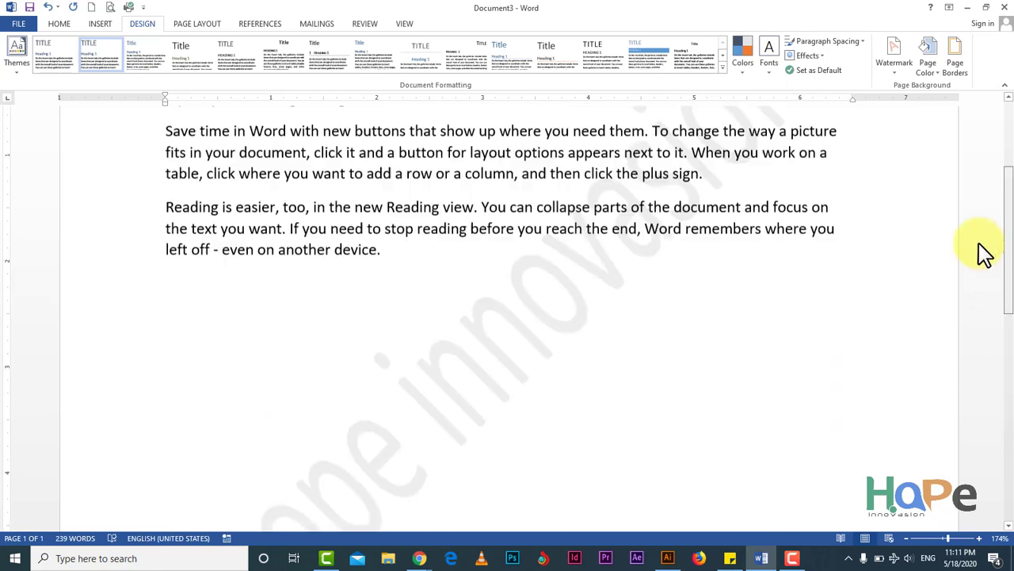
scroll(936, 182, down, 3)
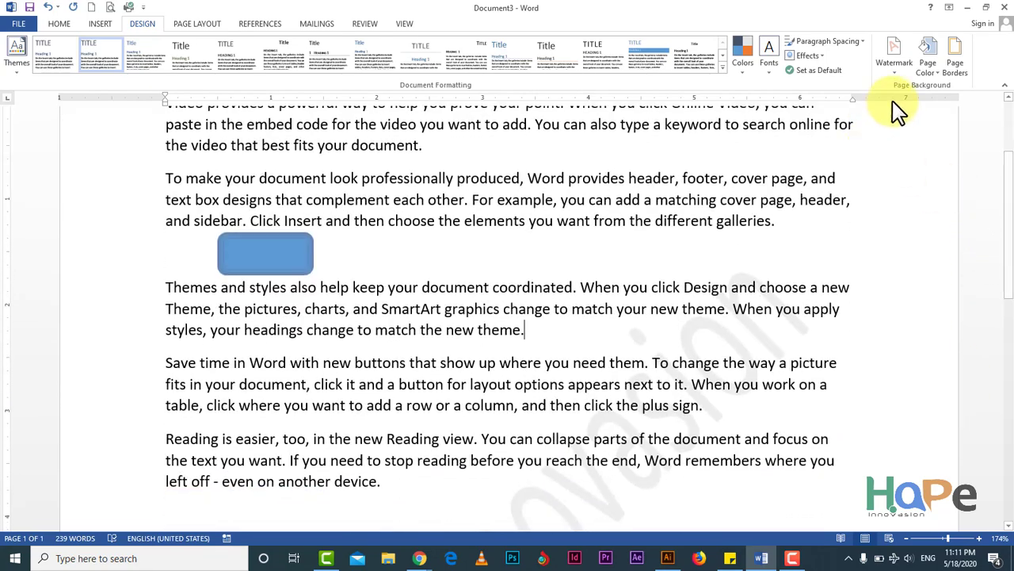
Step: Set the custom watermark to No watermark and apply it to clear 'hope innovasion'
click(894, 71)
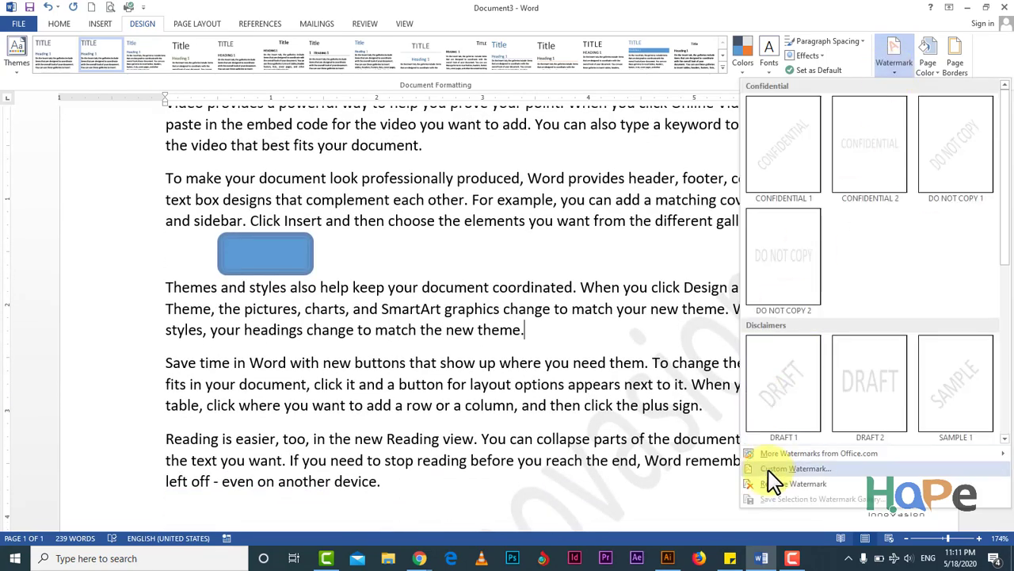
click(783, 470)
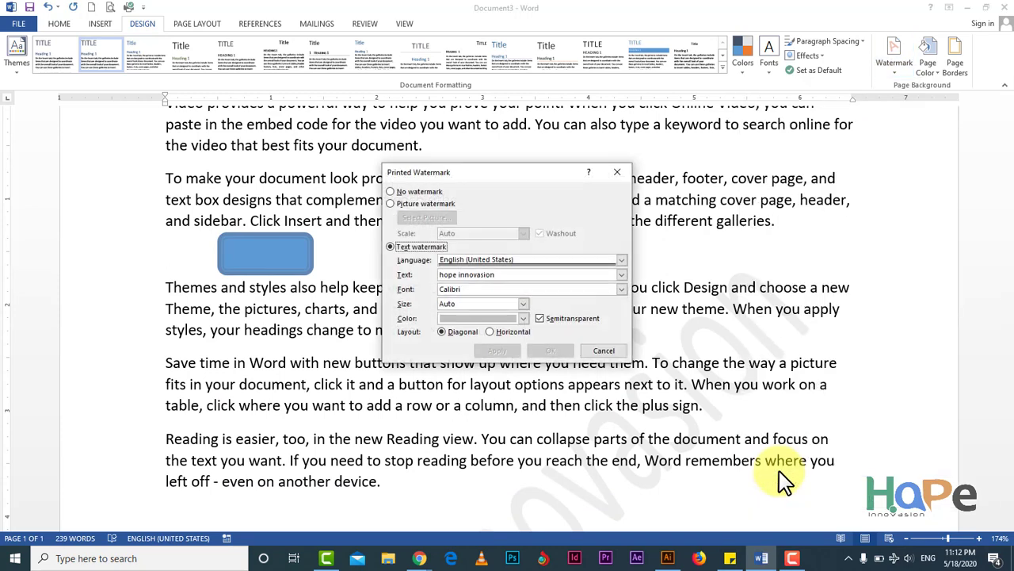
click(407, 205)
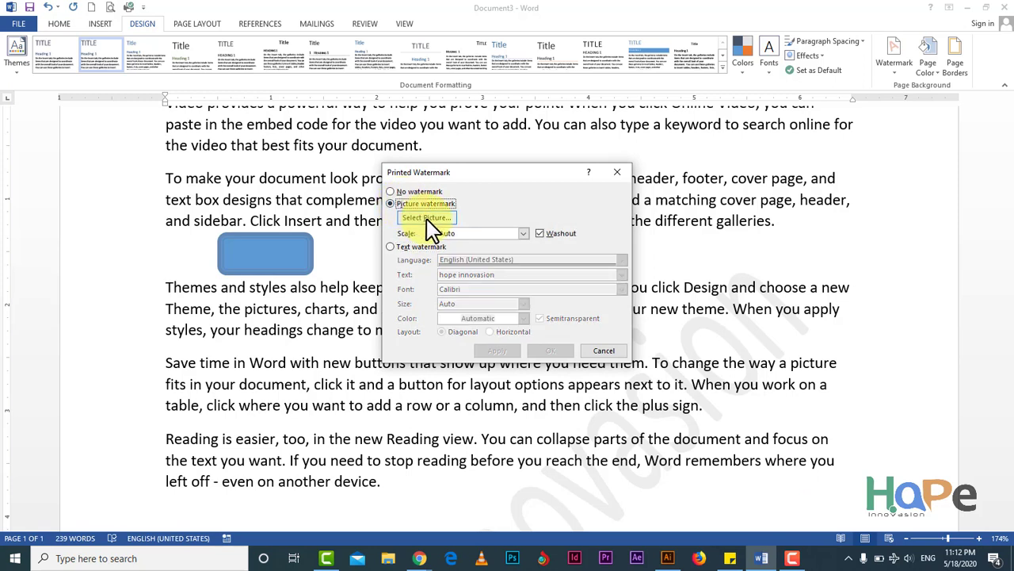
click(416, 194)
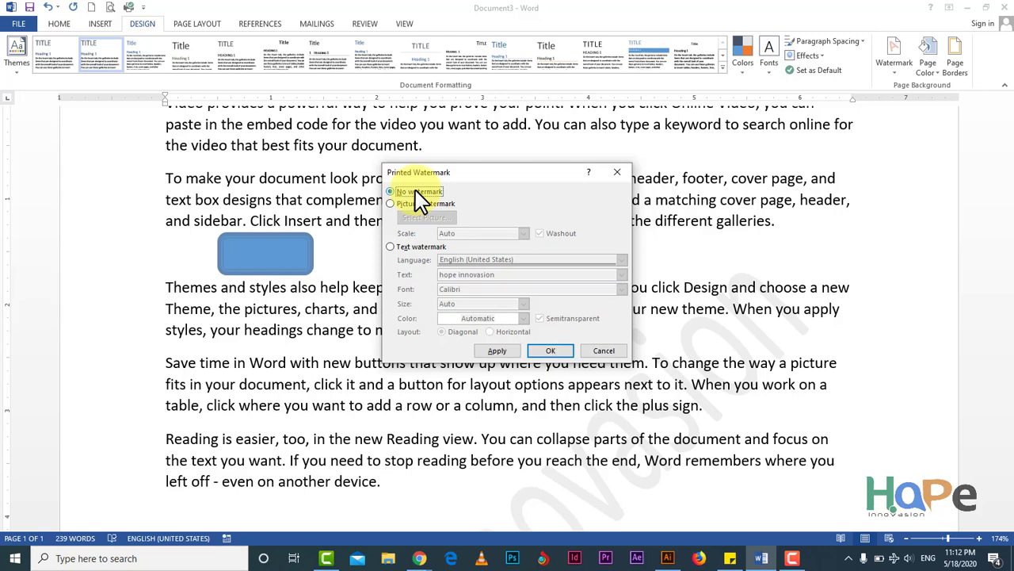
click(495, 351)
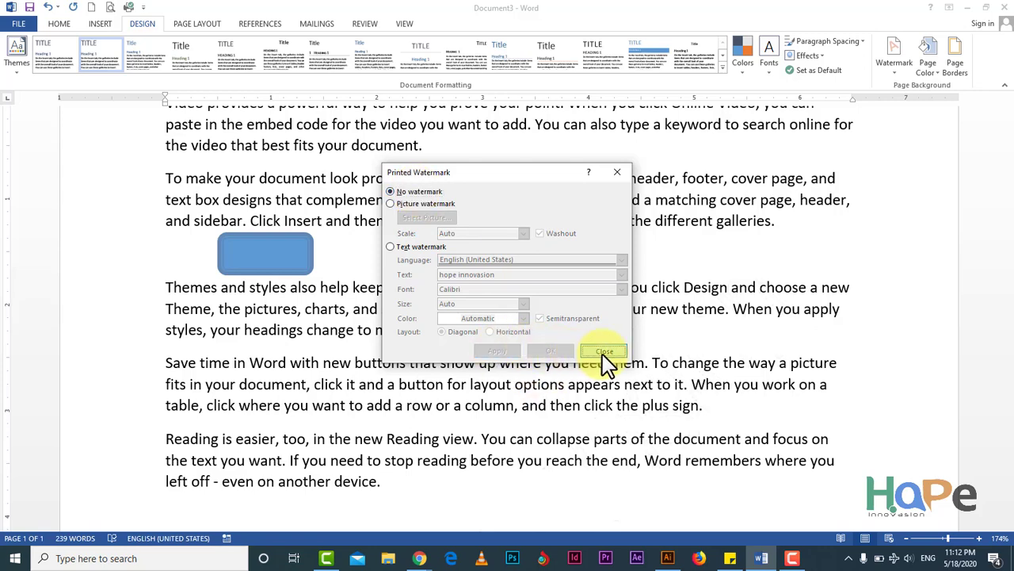
click(604, 352)
click(900, 79)
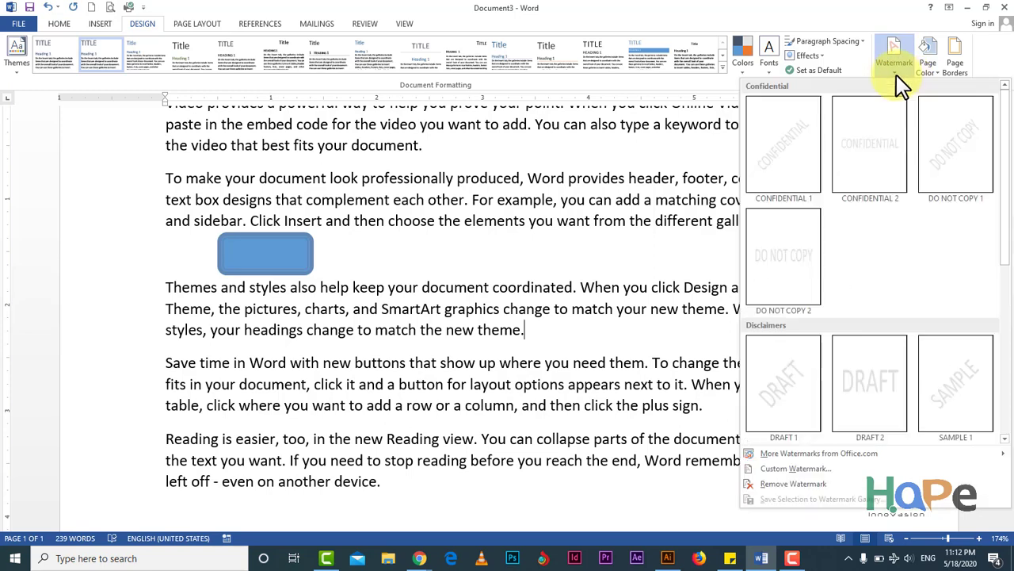
click(901, 80)
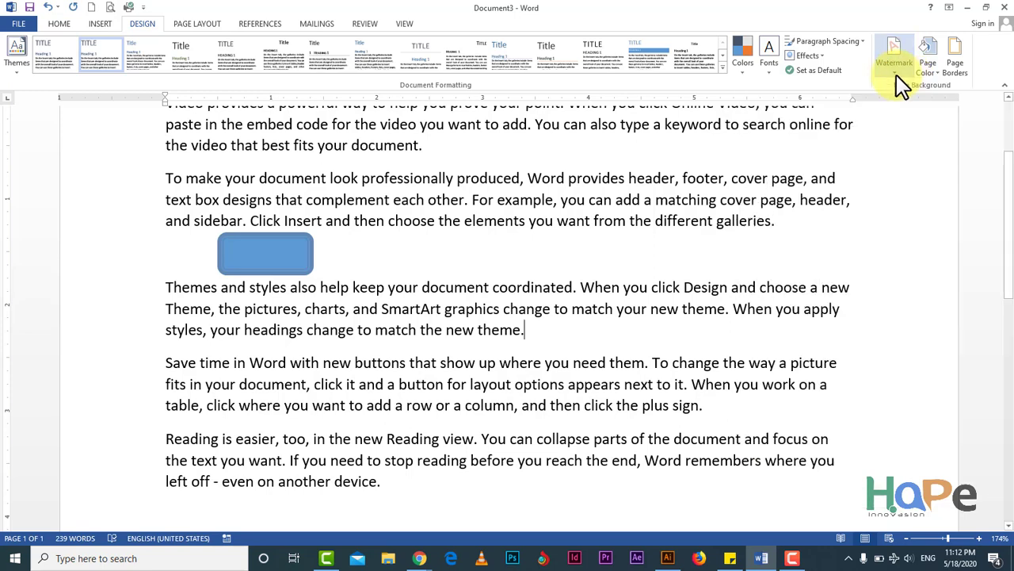
click(935, 71)
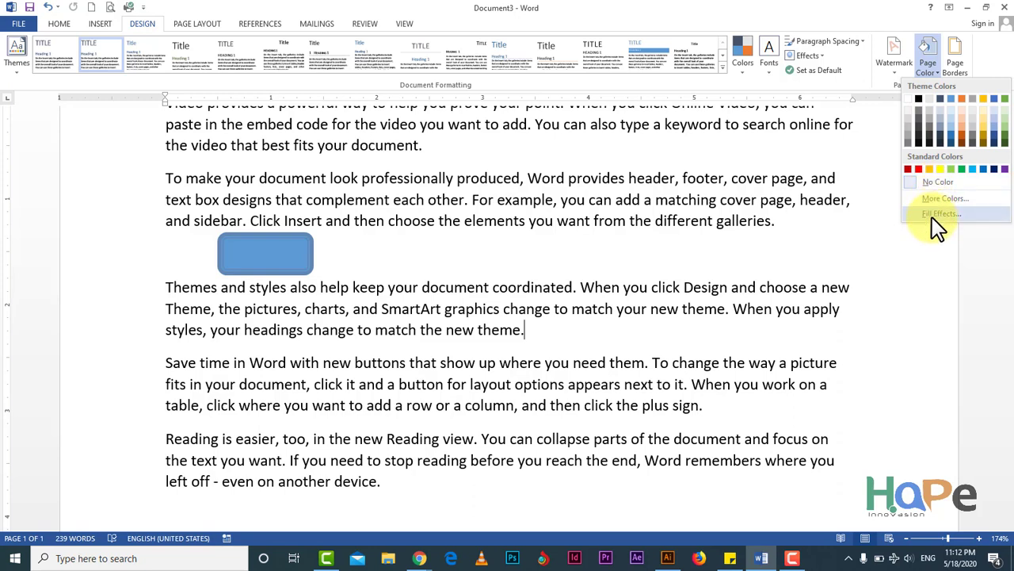
click(857, 2)
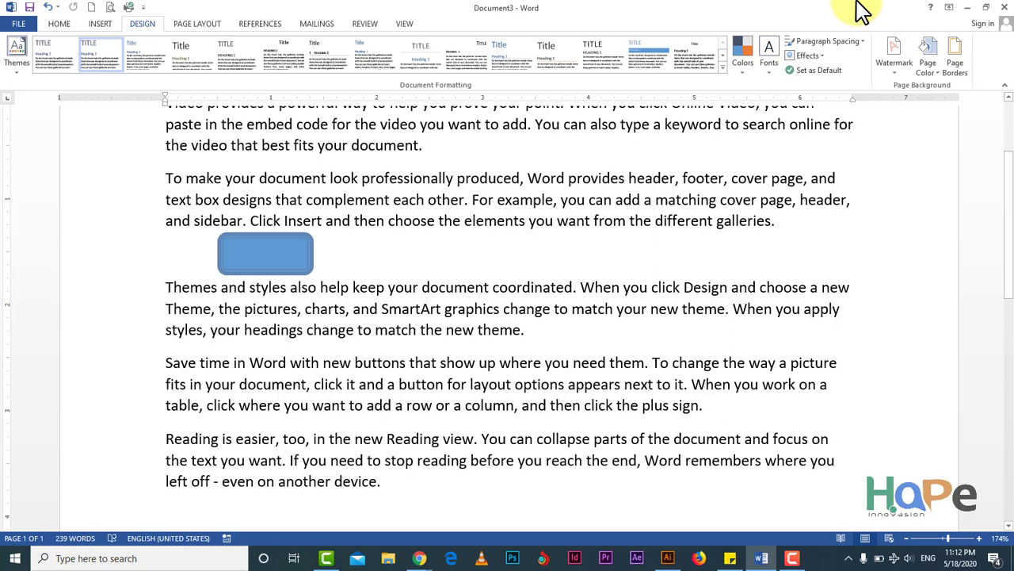
Step: Look over the Page Border and Borders tabs of Borders and Shading, closing without changes
click(961, 58)
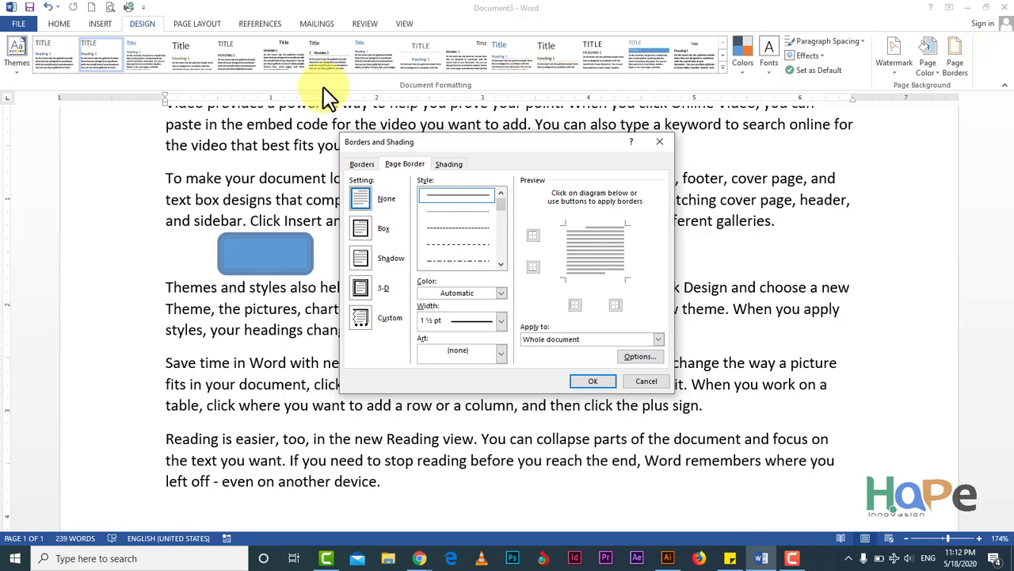
click(361, 166)
click(406, 166)
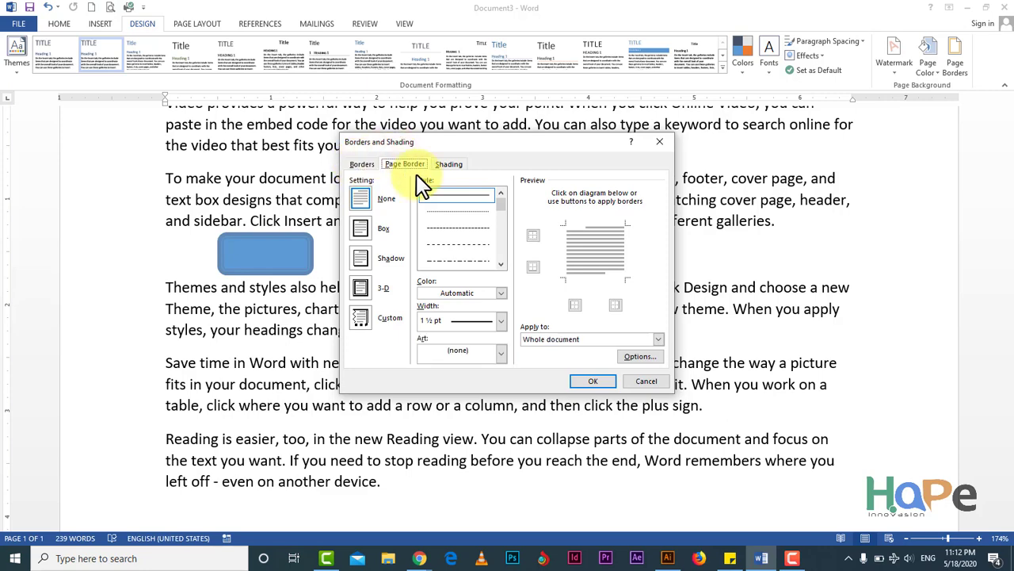
click(596, 384)
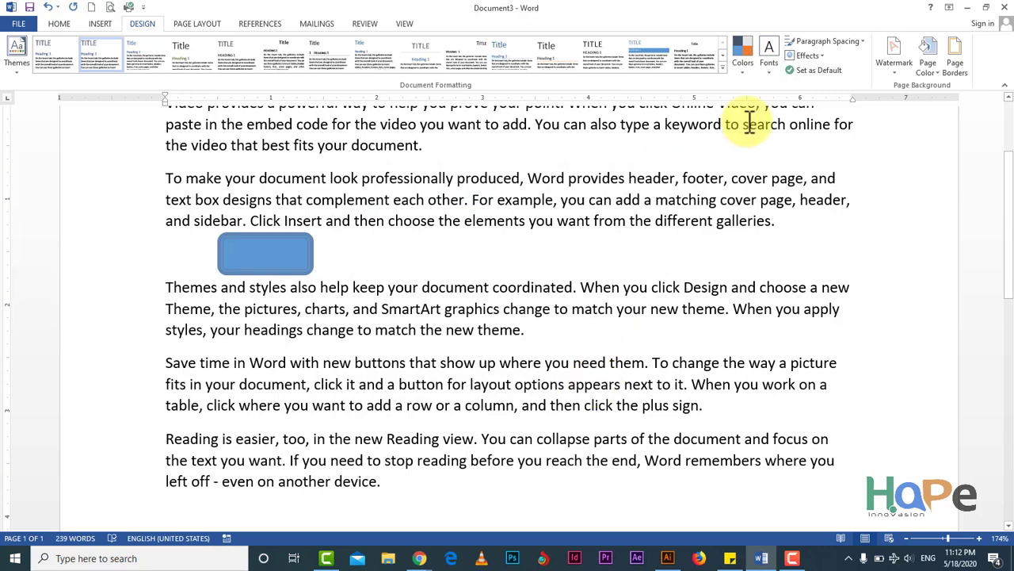
Step: Reopen Page Borders and choose a thick line style for the 3 pt box border
click(958, 67)
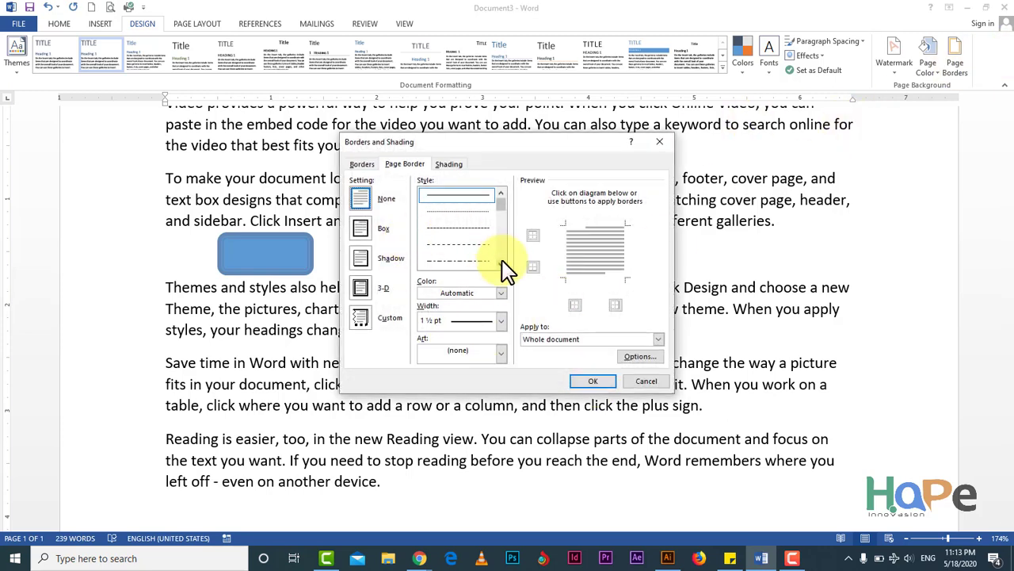
scroll(504, 263, down, 3)
scroll(504, 263, down, 2)
click(458, 261)
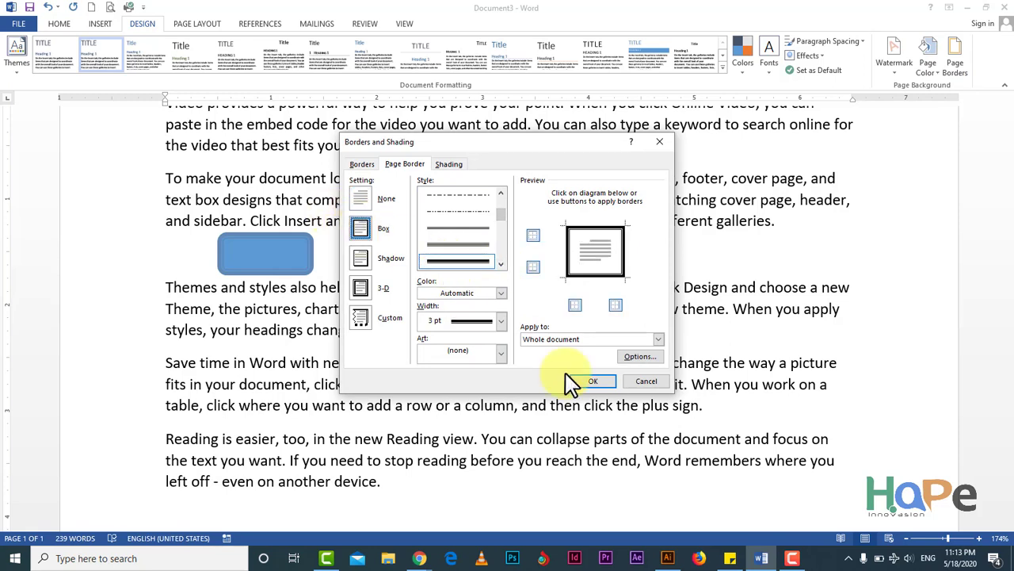
Step: Confirm the thick black box page border, then reopen the settings to verify and close them
click(594, 386)
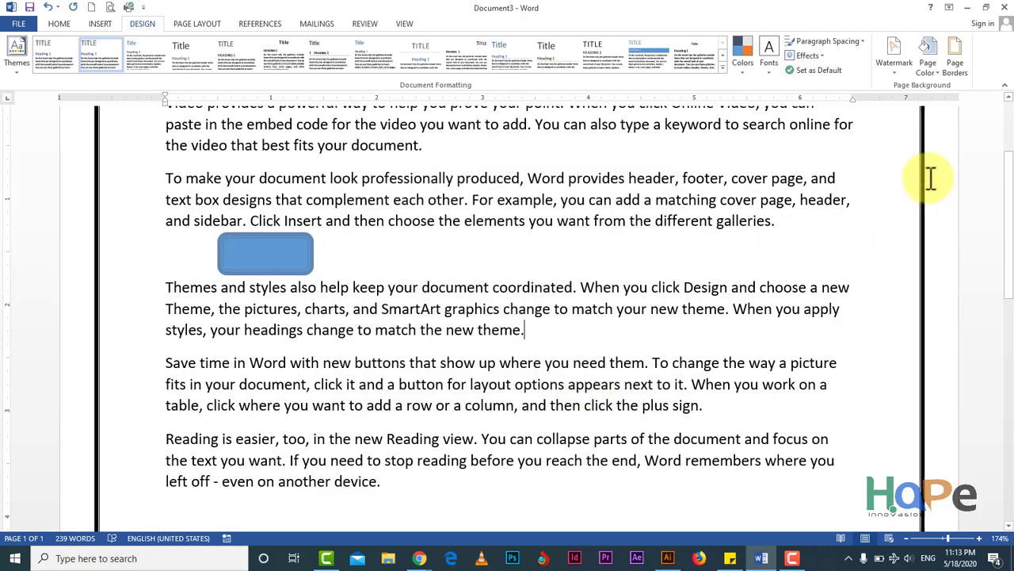
click(956, 63)
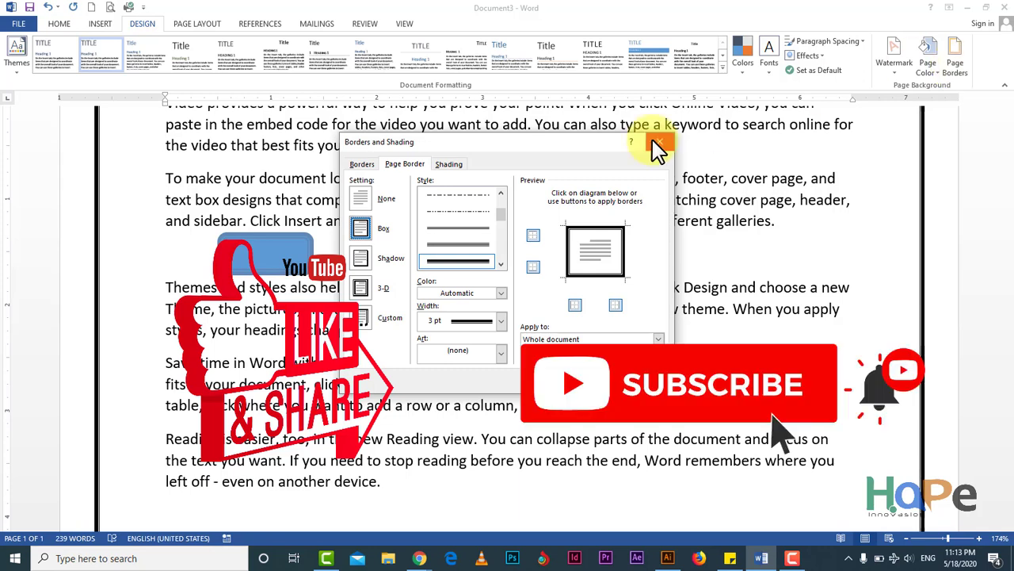
key(Return)
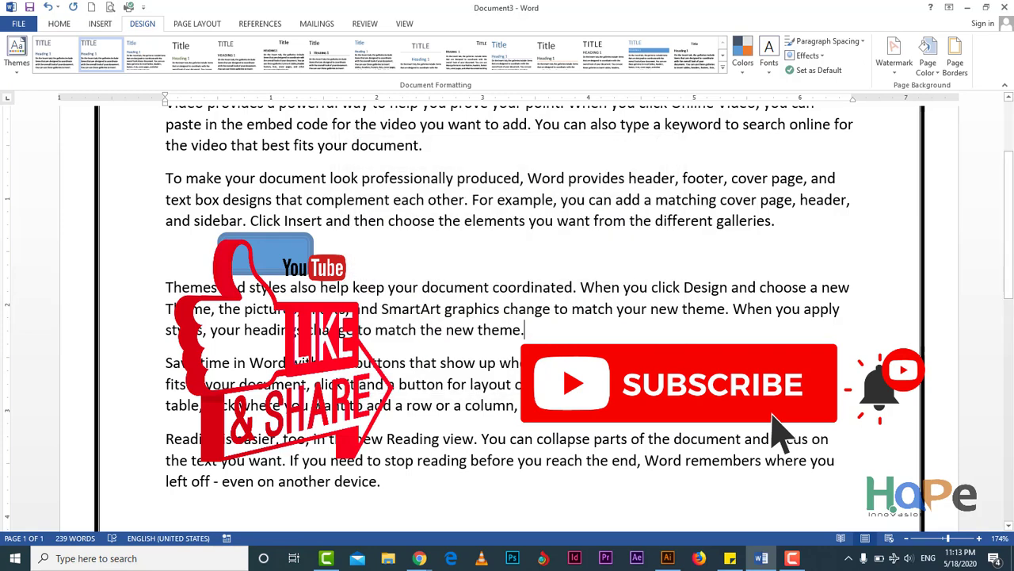